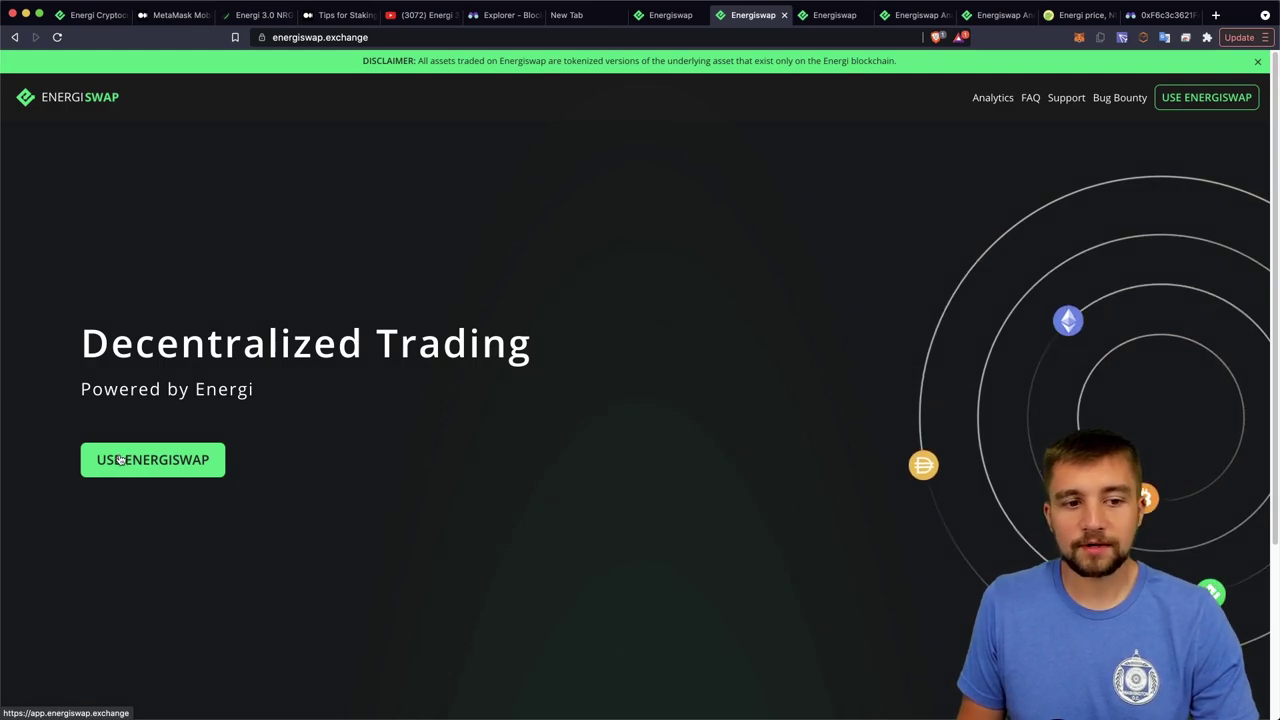
Open the Energiswap swap page and check the wallet's assets (37.466 NRG, 0 DAI).
left_click(120, 459)
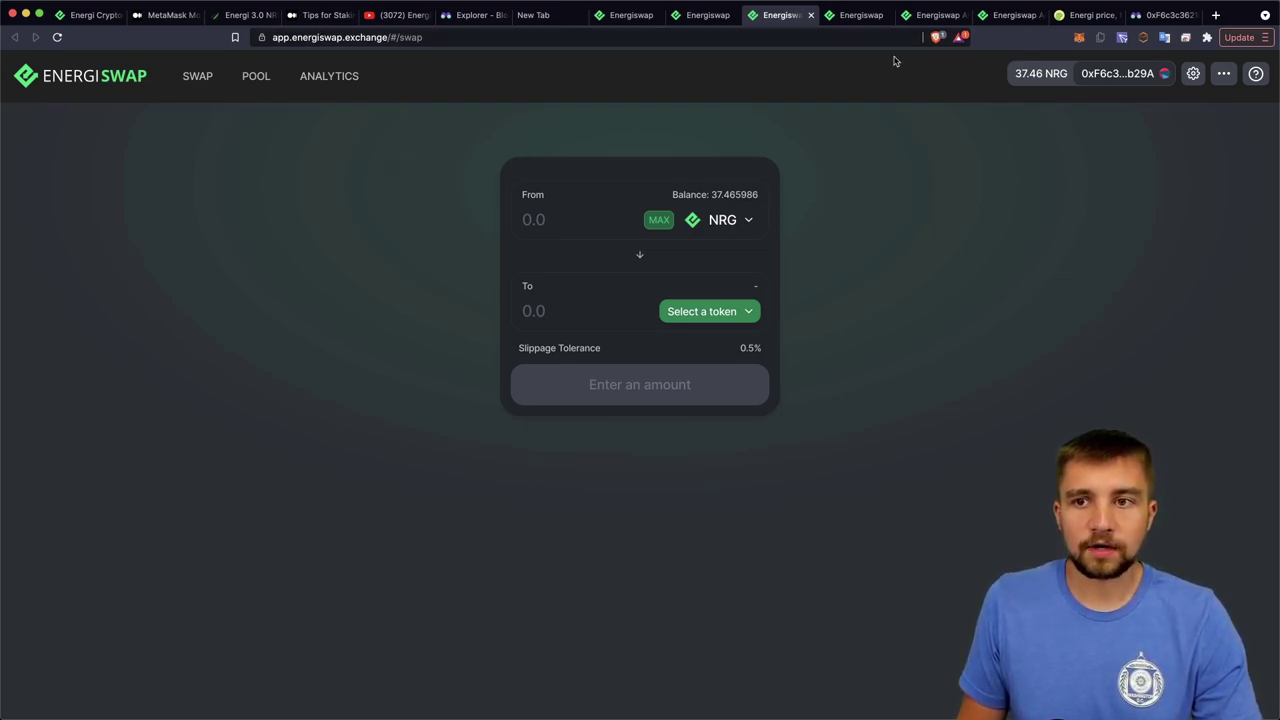
left_click(1079, 38)
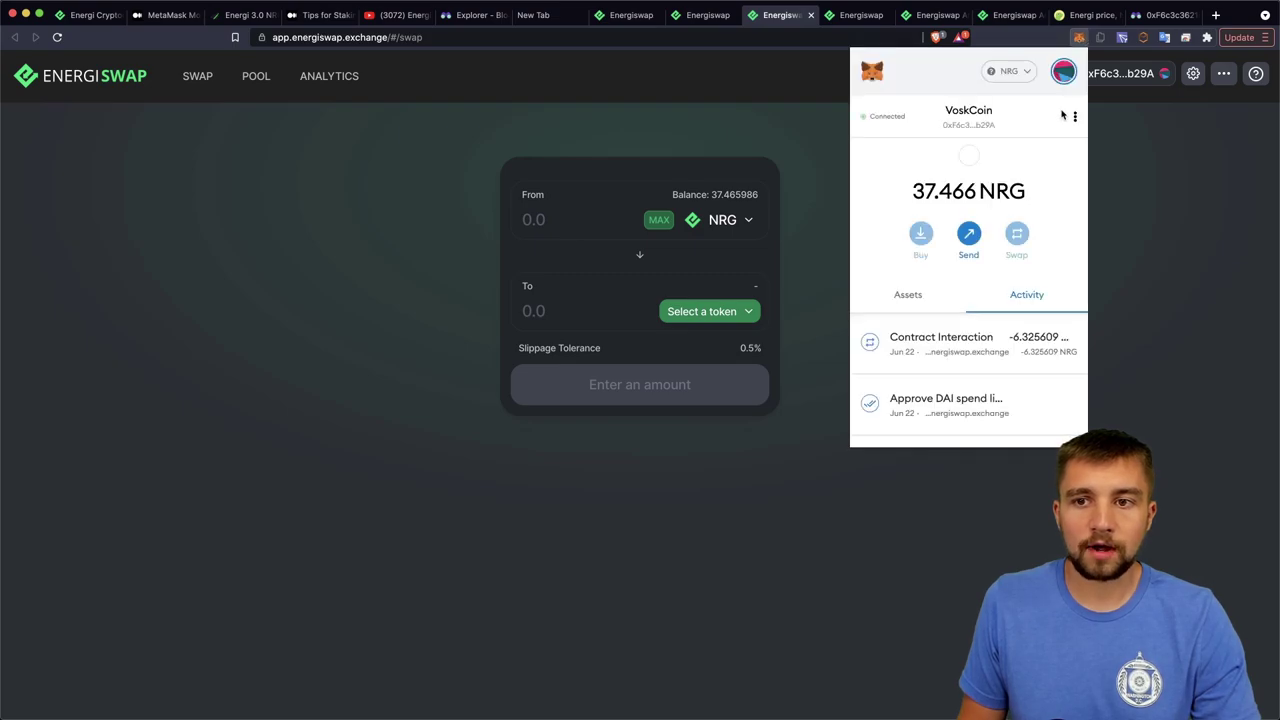
left_click(912, 296)
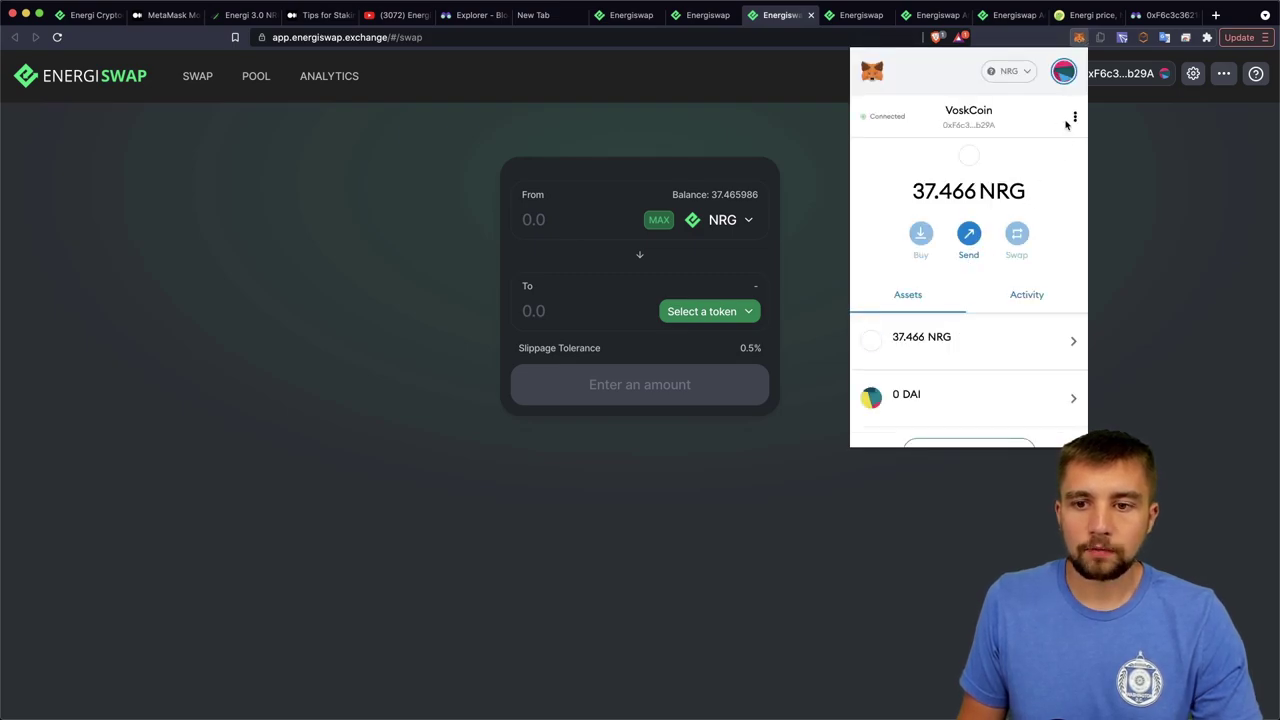
left_click(1075, 118)
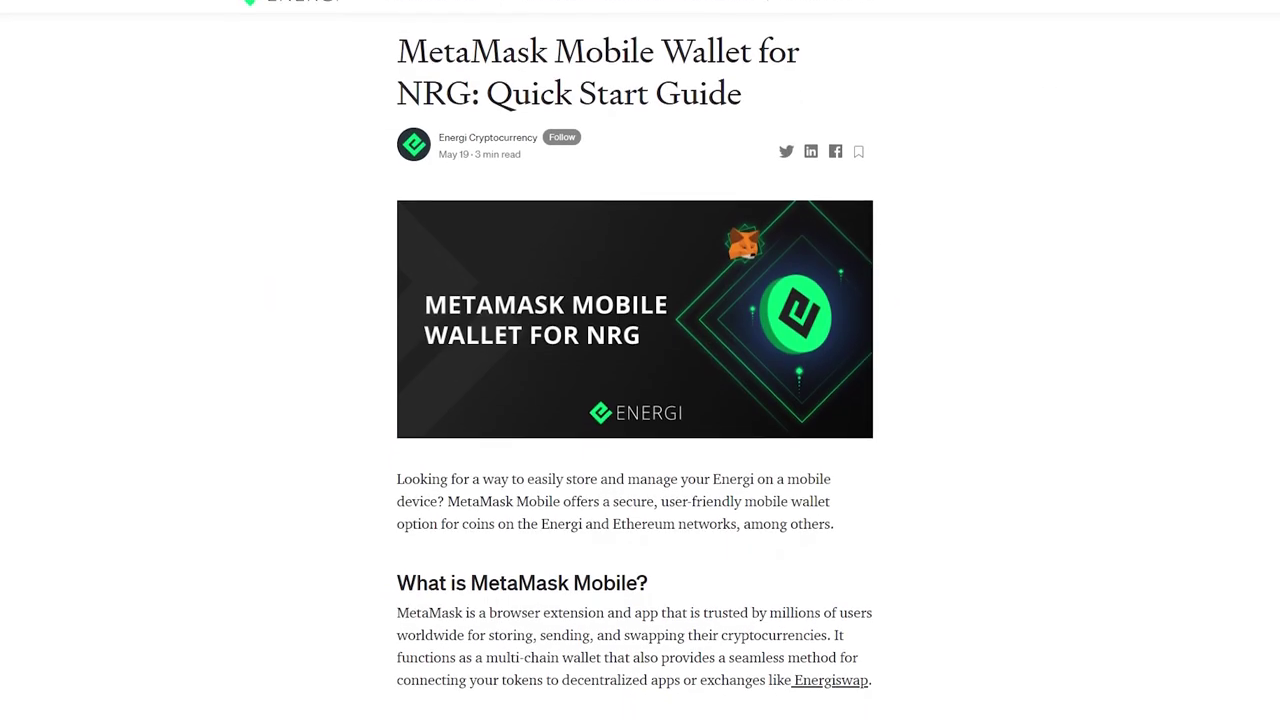
Scroll the Medium MetaMask guide down to the Energi Mainnet network settings.
scroll(635, 360, "down", 3)
scroll(635, 360, "down", 6)
scroll(635, 360, "down", 5)
scroll(635, 360, "down", 5)
scroll(635, 360, "down", 5)
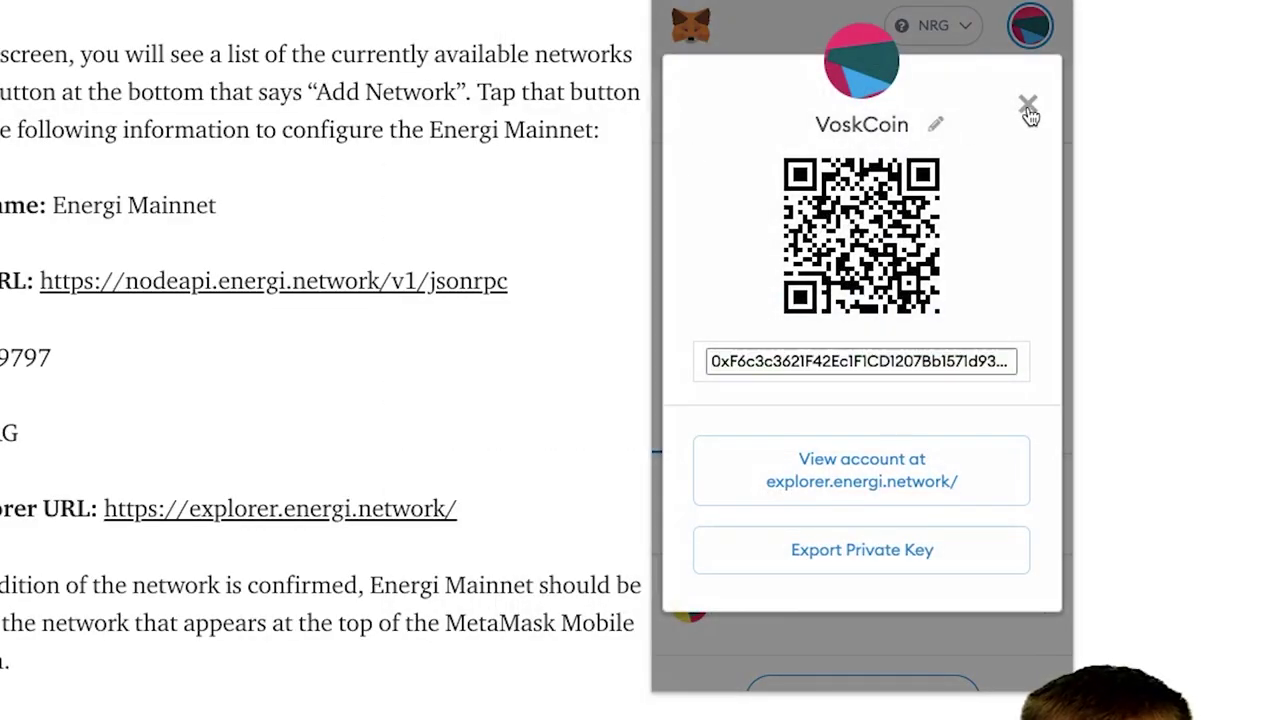
Expand MetaMask into a full browser tab and bring up its network list.
left_click(1029, 108)
left_click(1047, 109)
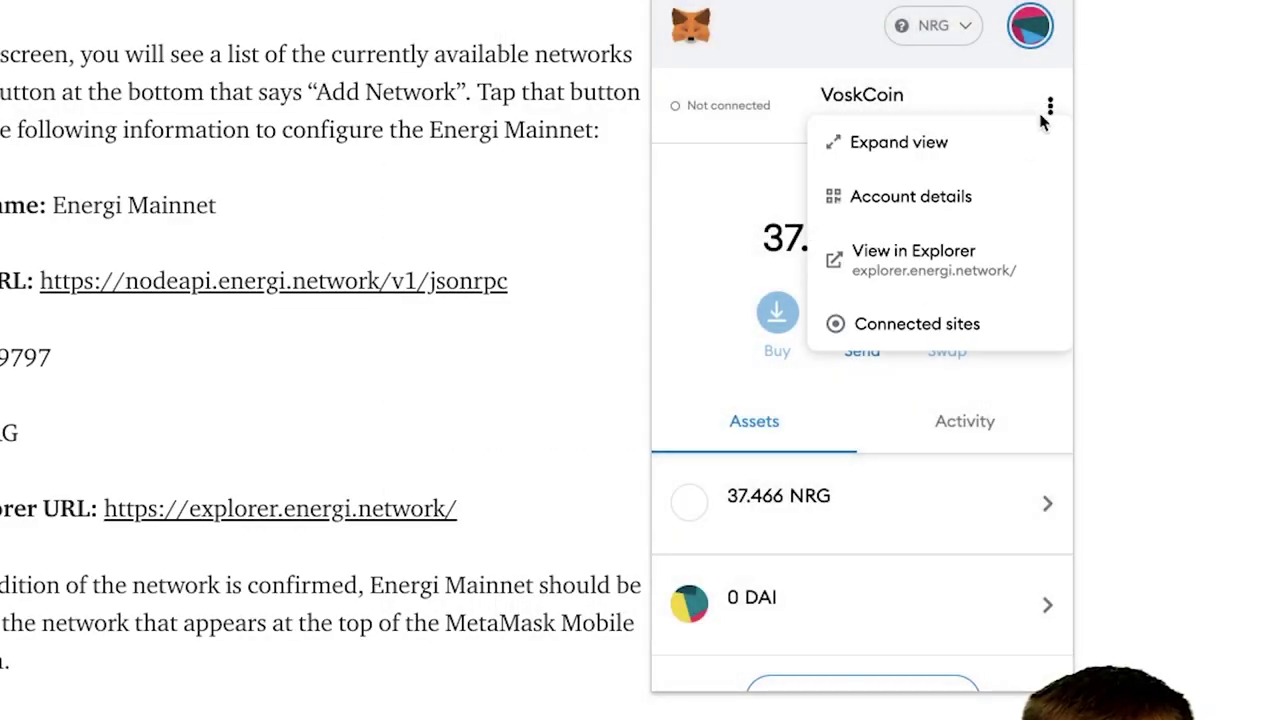
left_click(990, 155)
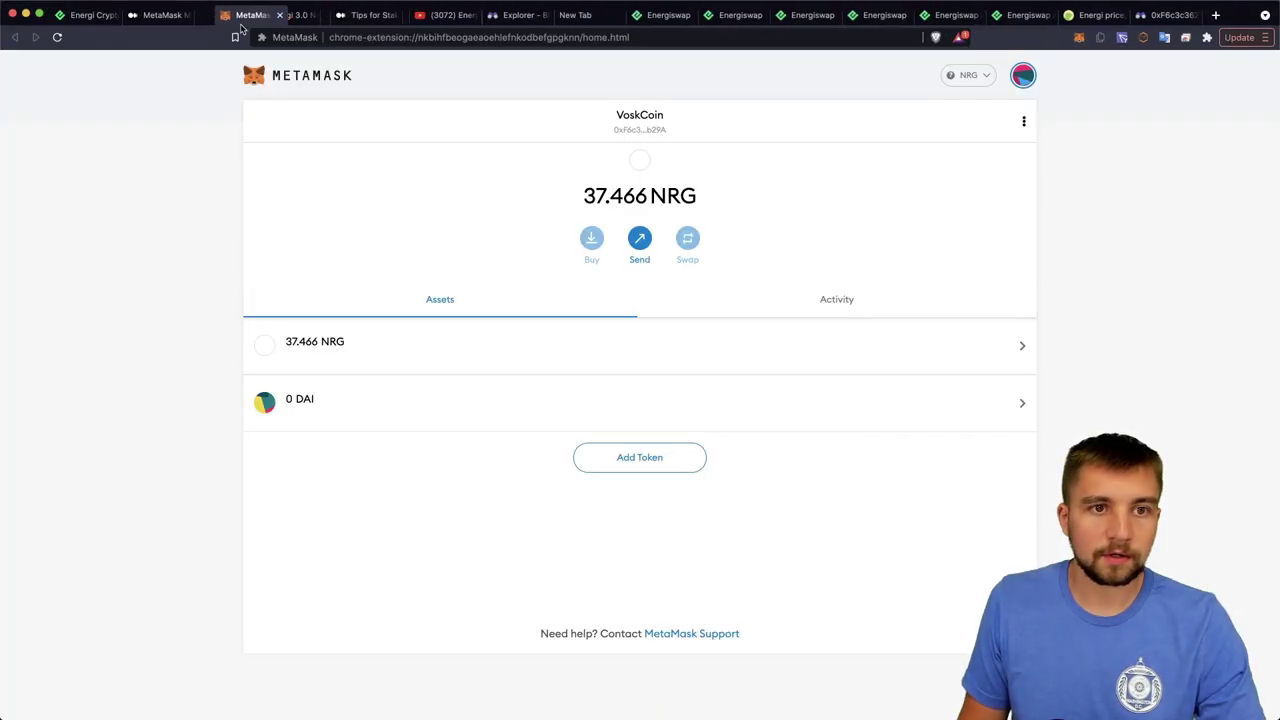
left_click(160, 17)
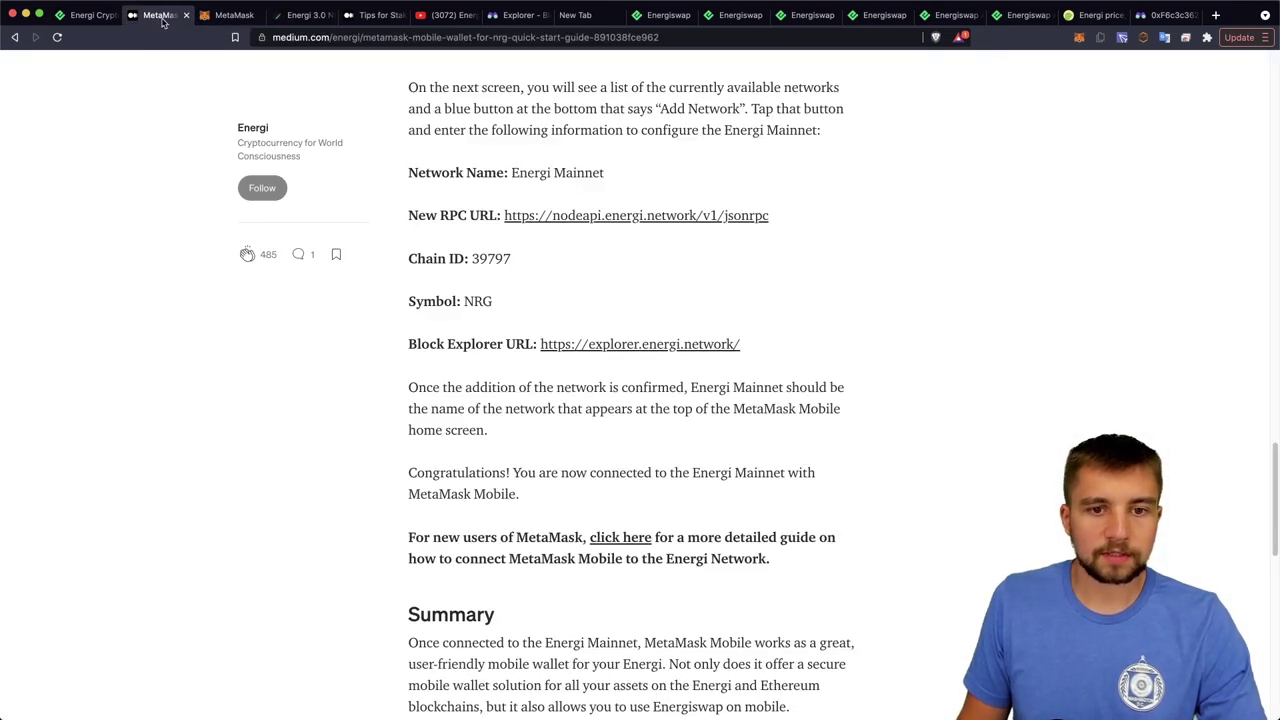
left_click(230, 15)
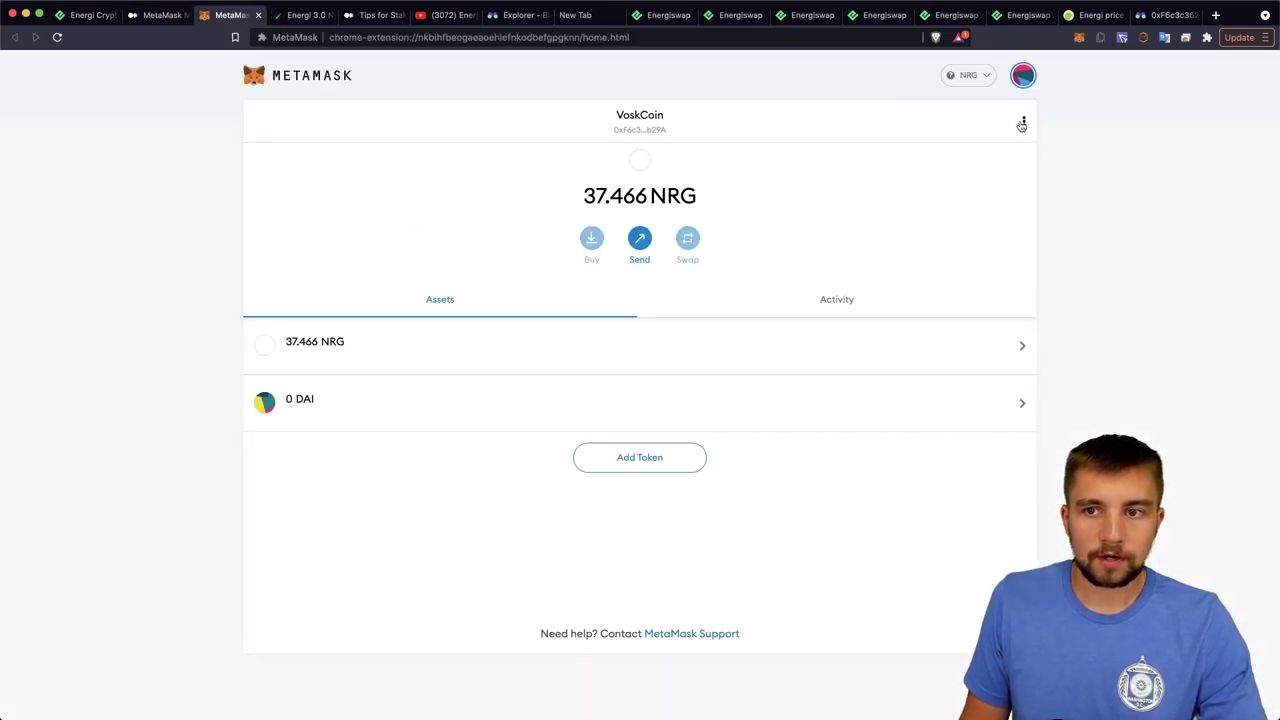
left_click(968, 75)
Start a custom network named NRG, copying the Energi RPC URL from the guide.
left_click(935, 463)
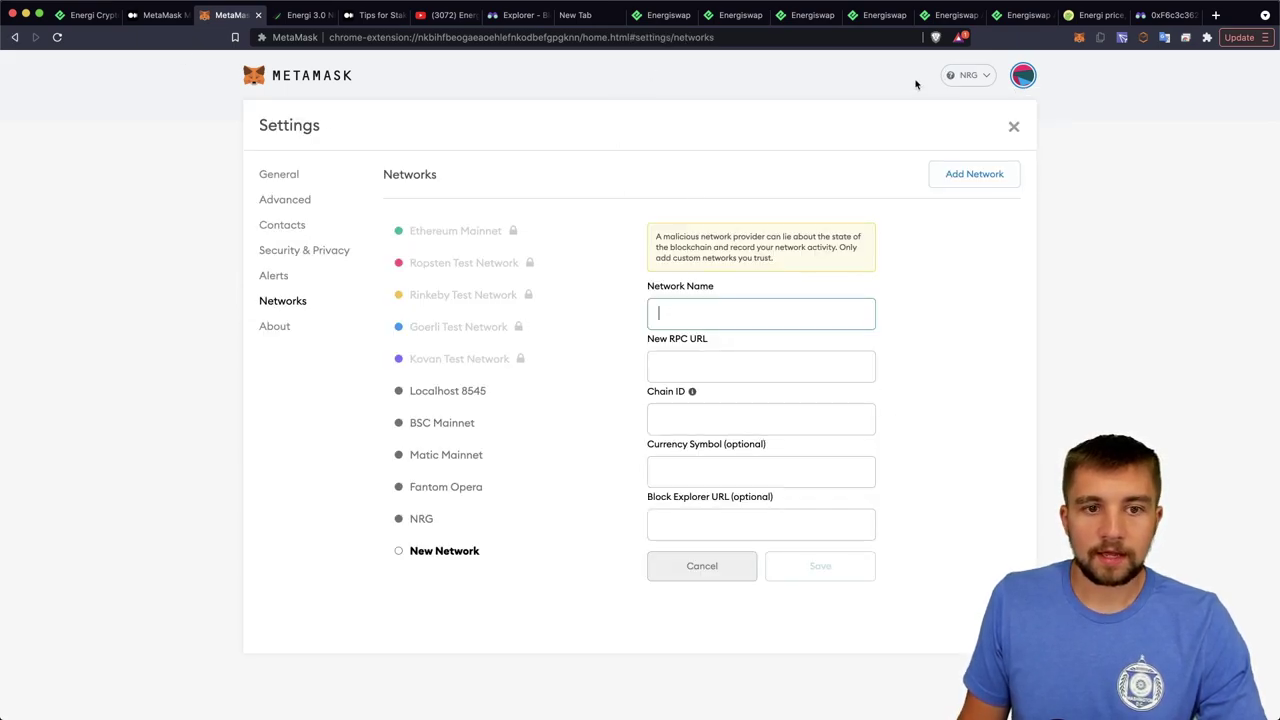
left_click(160, 15)
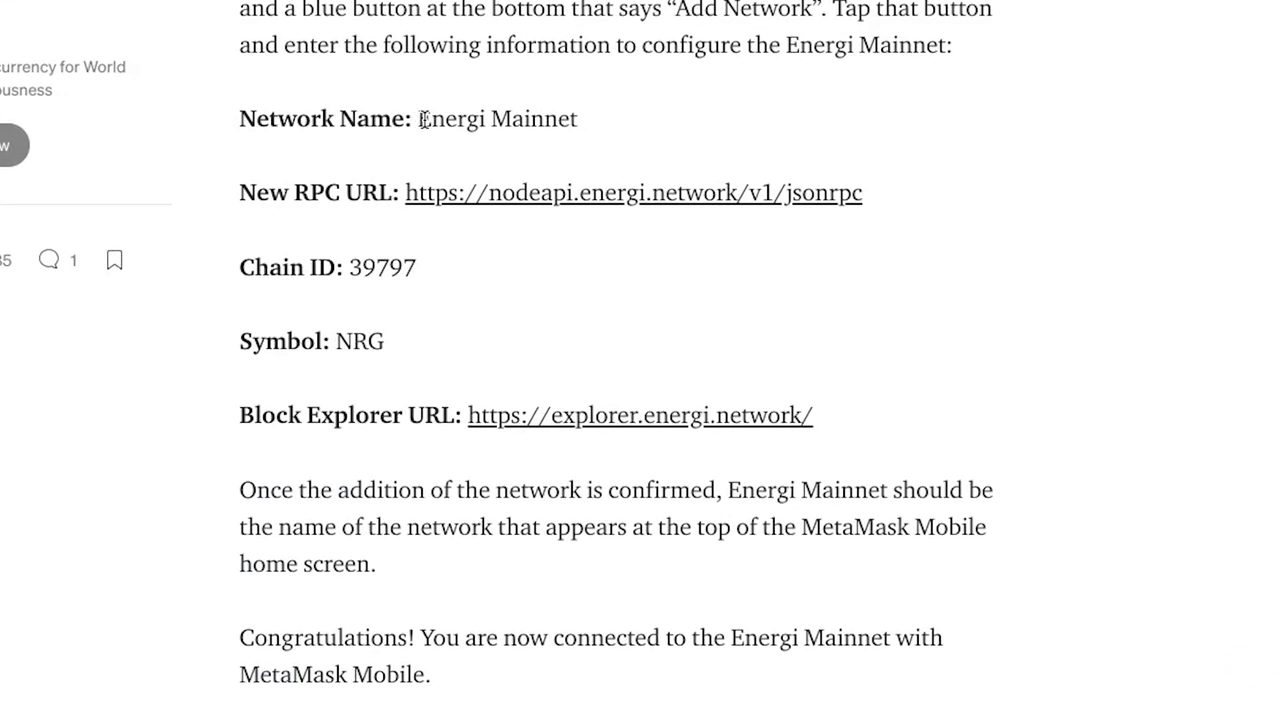
right_click(460, 205)
left_click(541, 332)
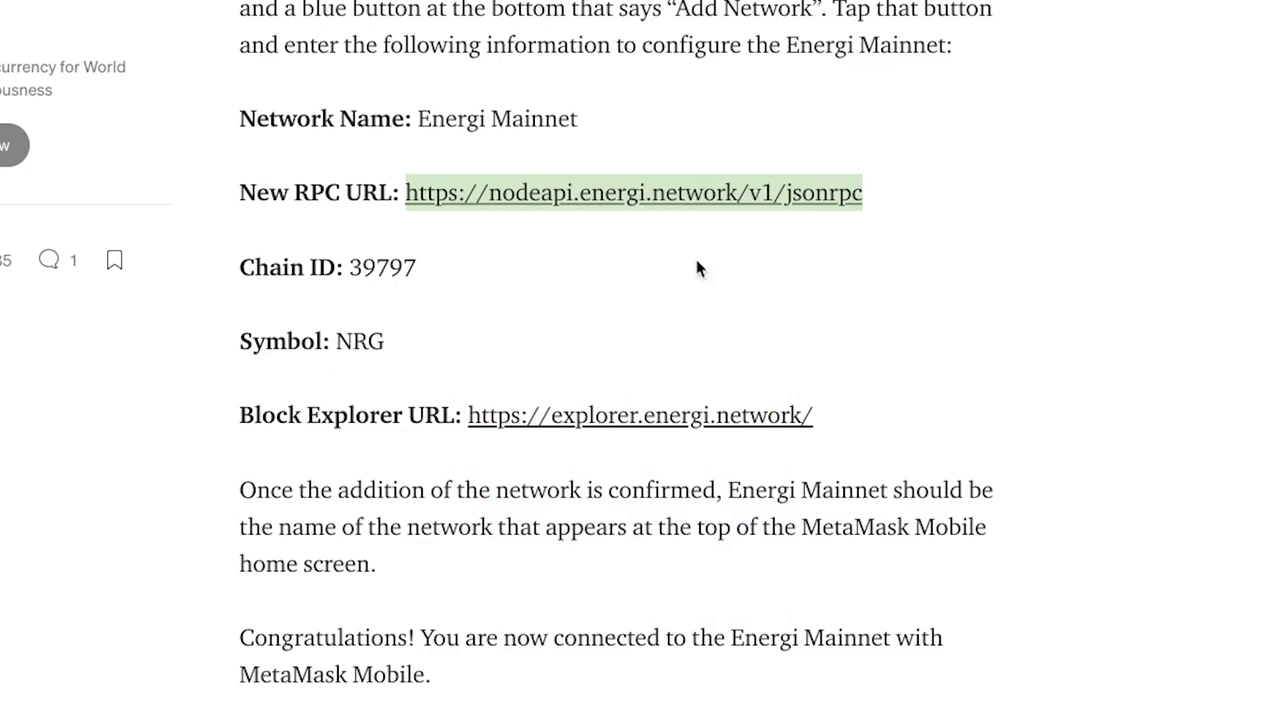
left_click(210, 18)
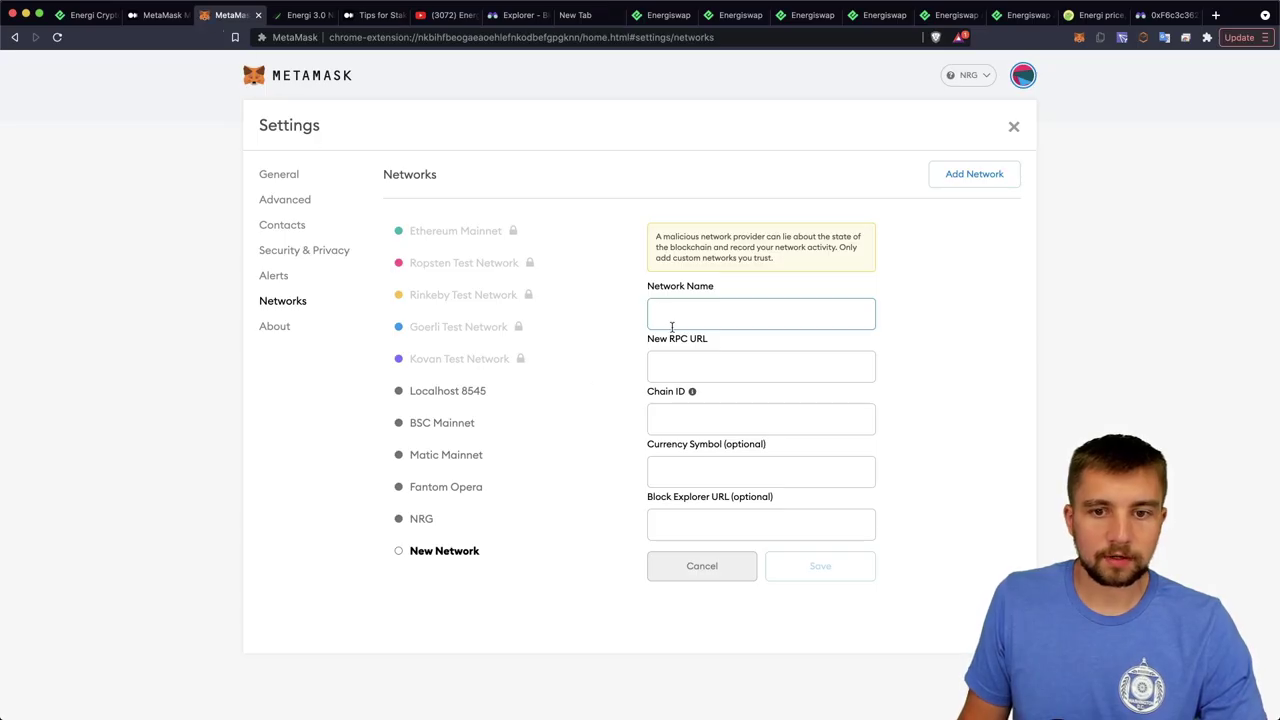
left_click(663, 366)
key("ctrl+v")
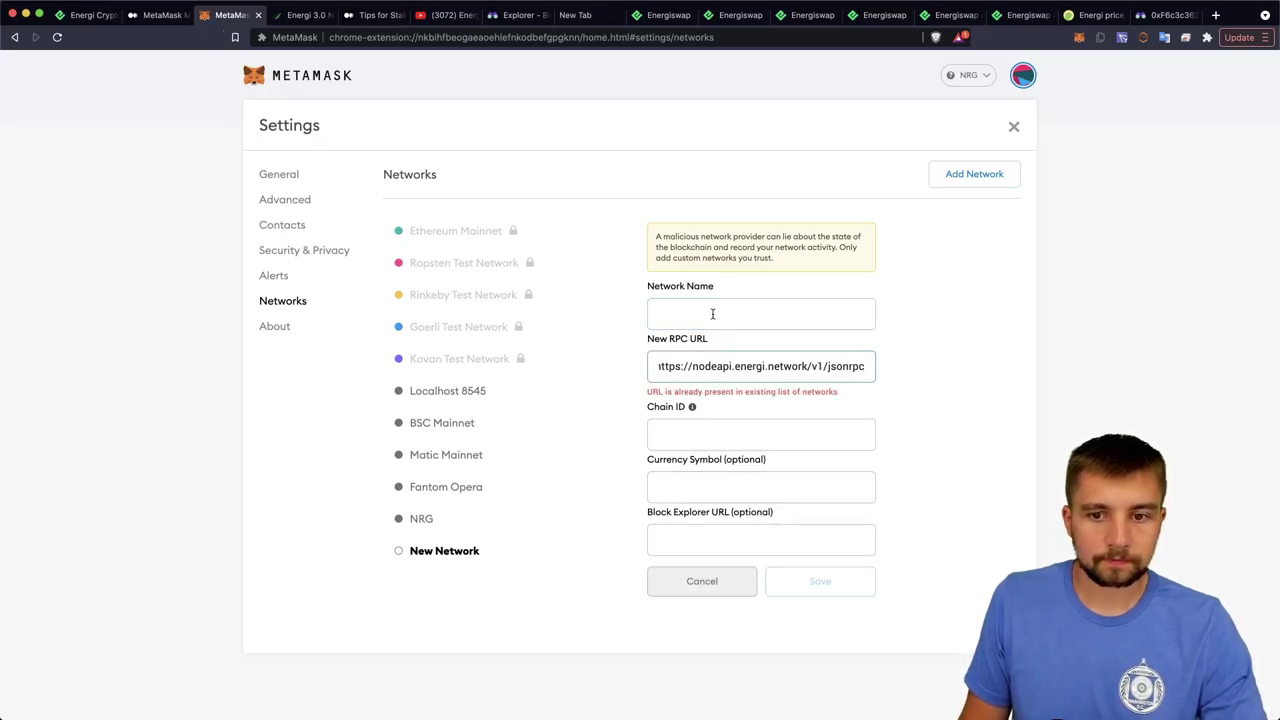
left_click(711, 314)
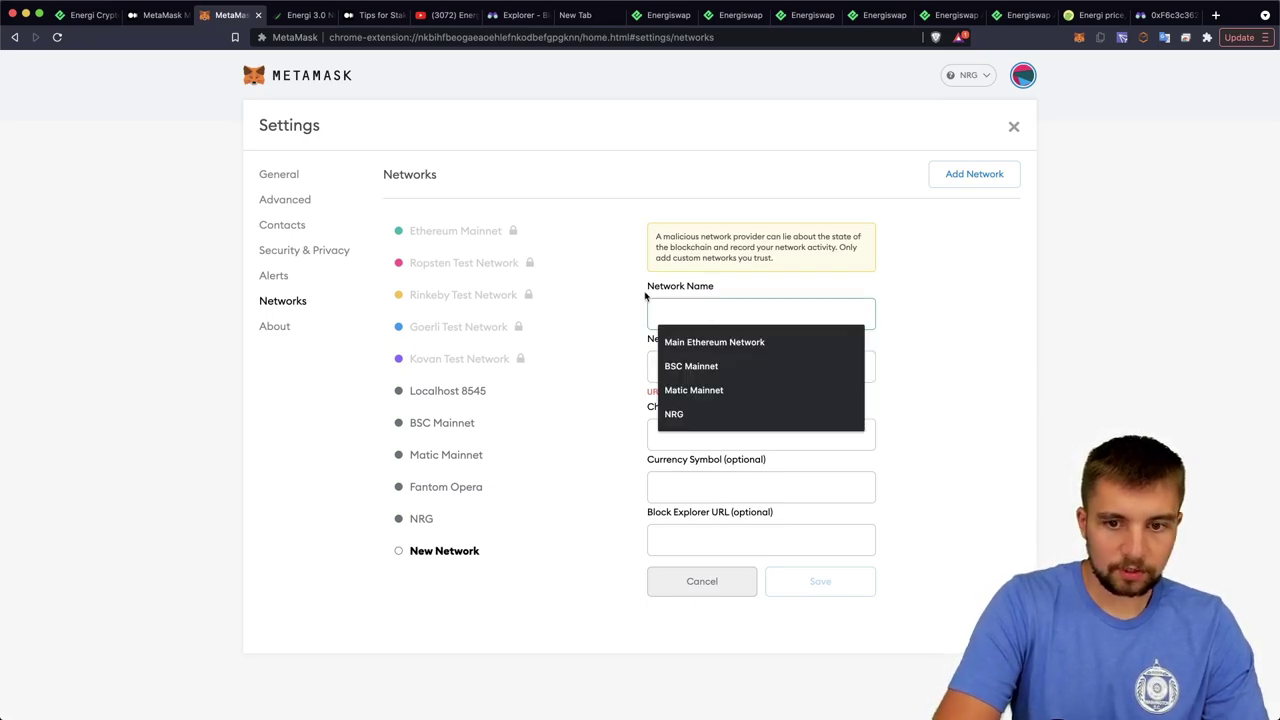
type("NRG")
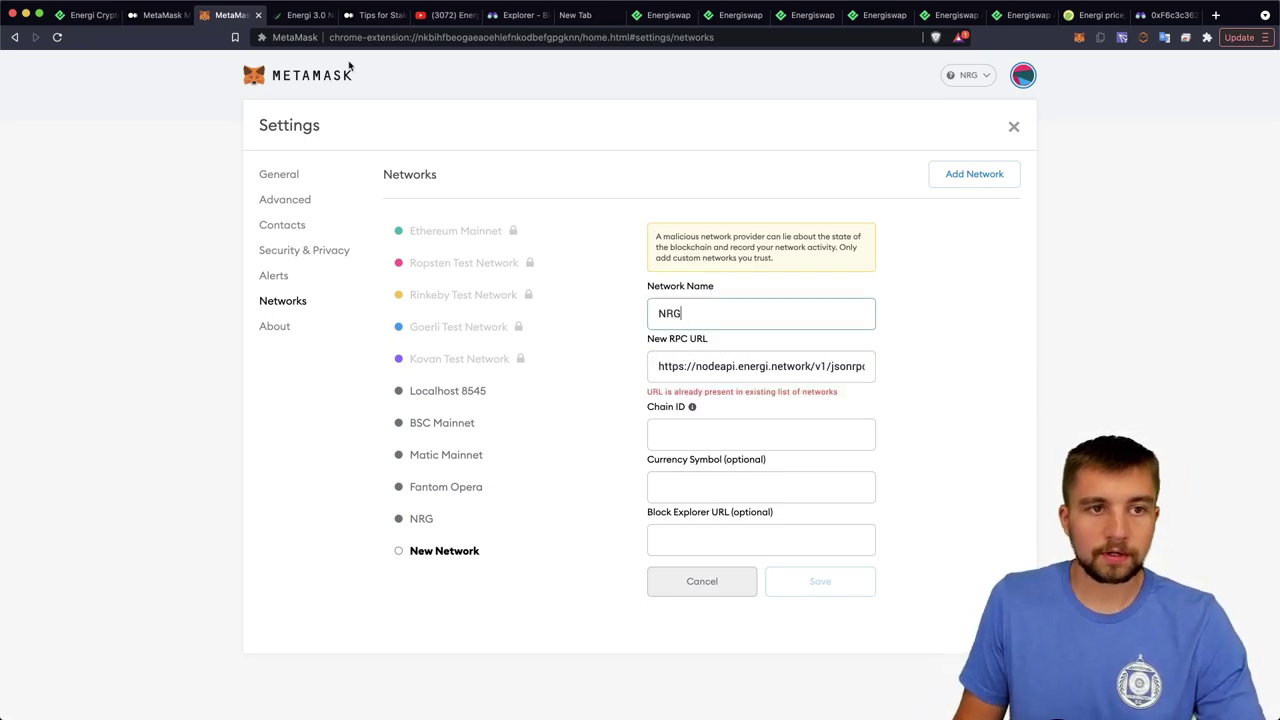
Enter chain ID 39797 from the guide and currency symbol NRG.
left_click(157, 15)
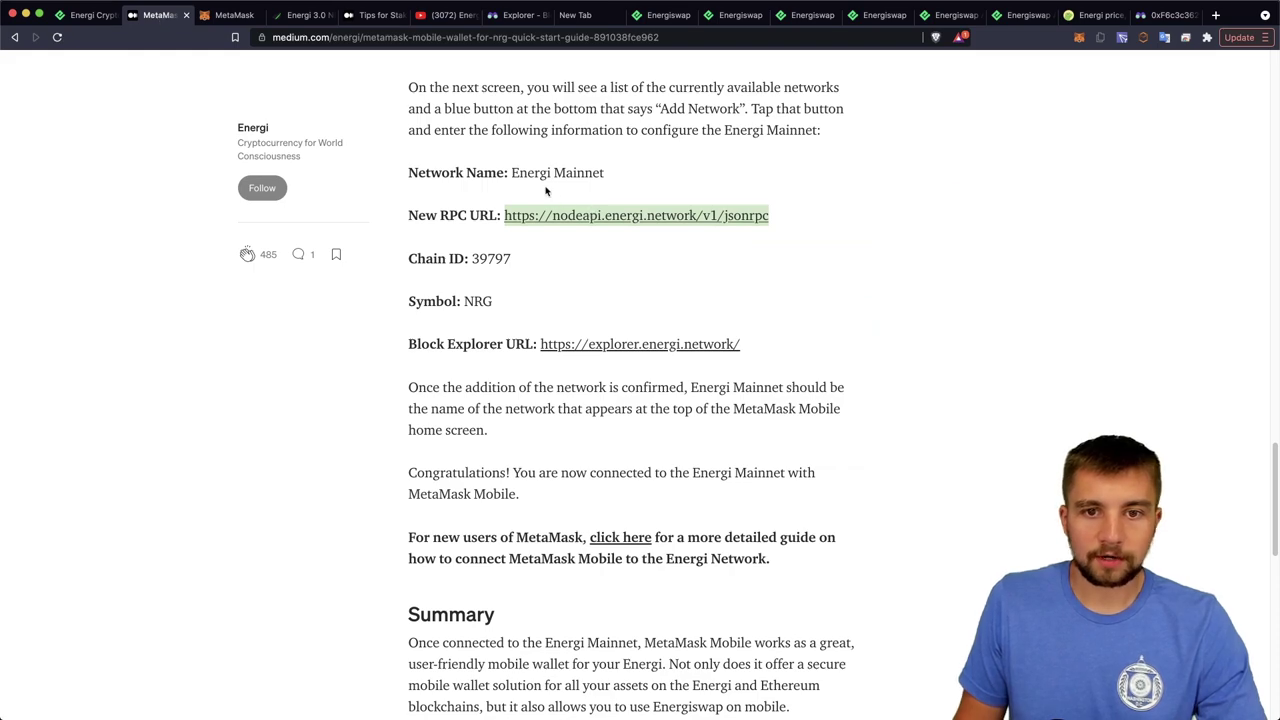
double_click(487, 259)
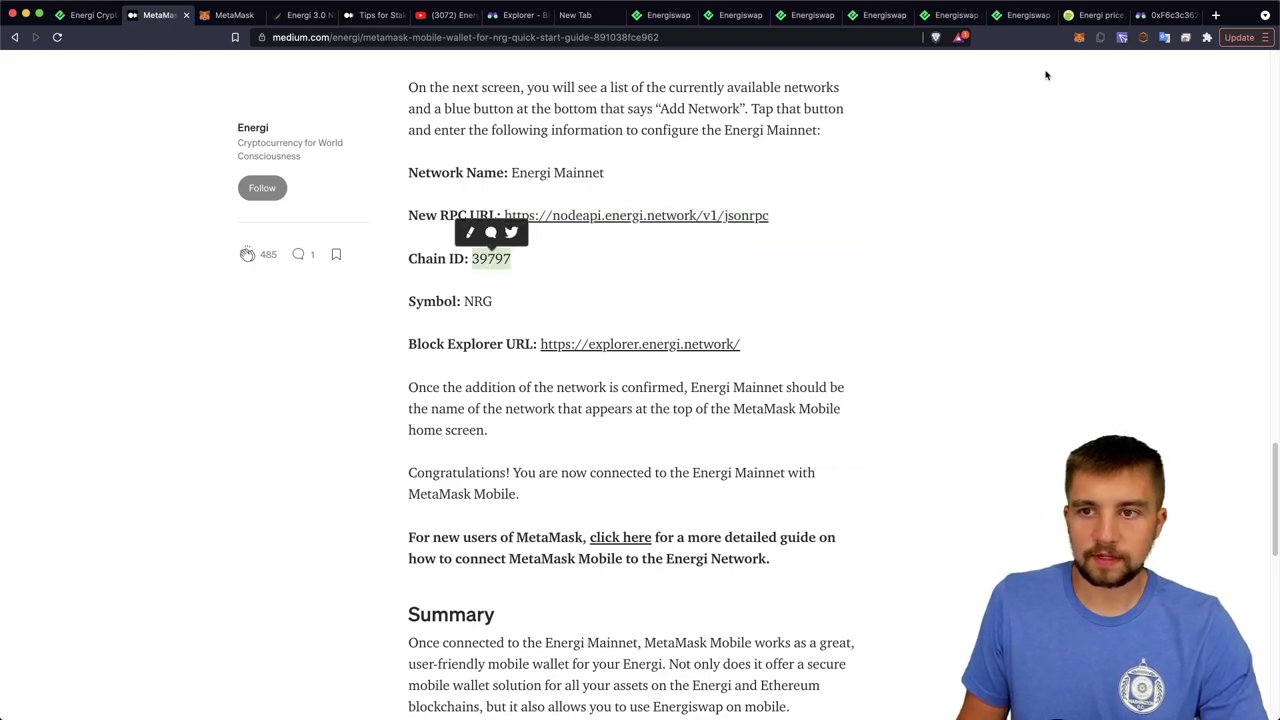
left_click(222, 15)
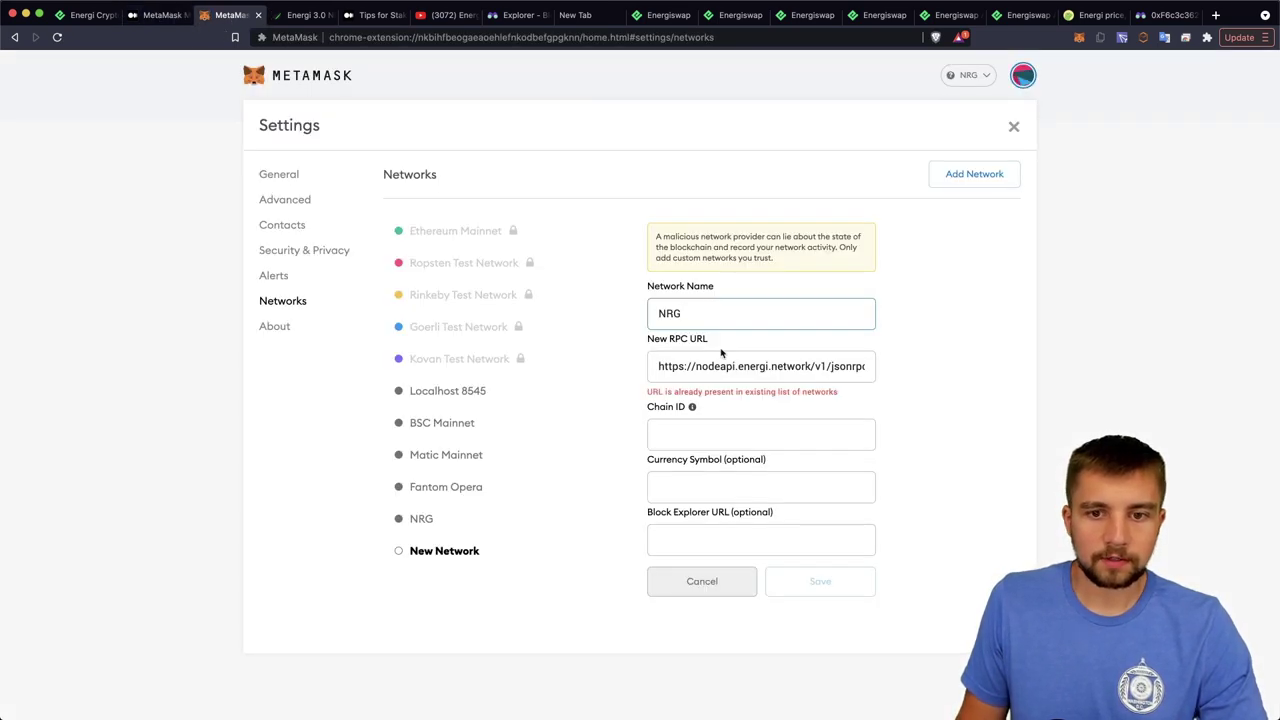
left_click(726, 435)
key("super+v")
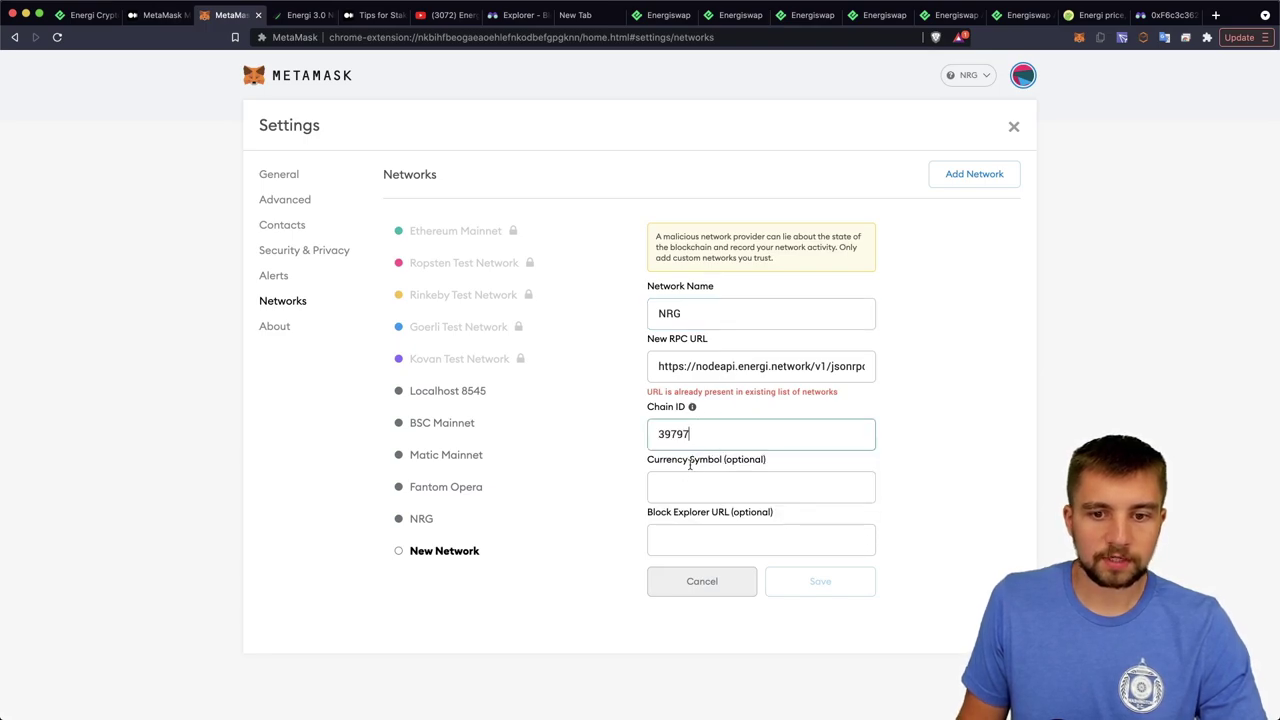
left_click(698, 482)
type("NRG")
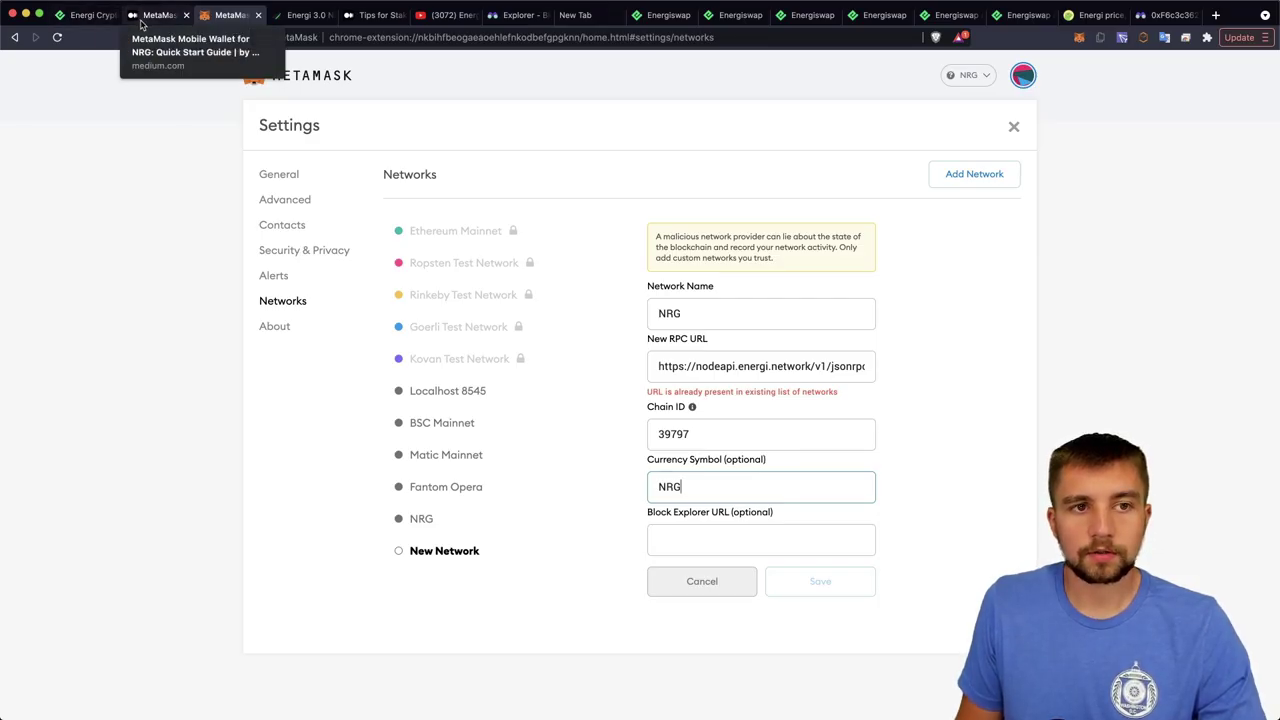
Copy the Energi block explorer link from the guide into the Block Explorer URL field.
left_click(145, 20)
right_click(576, 350)
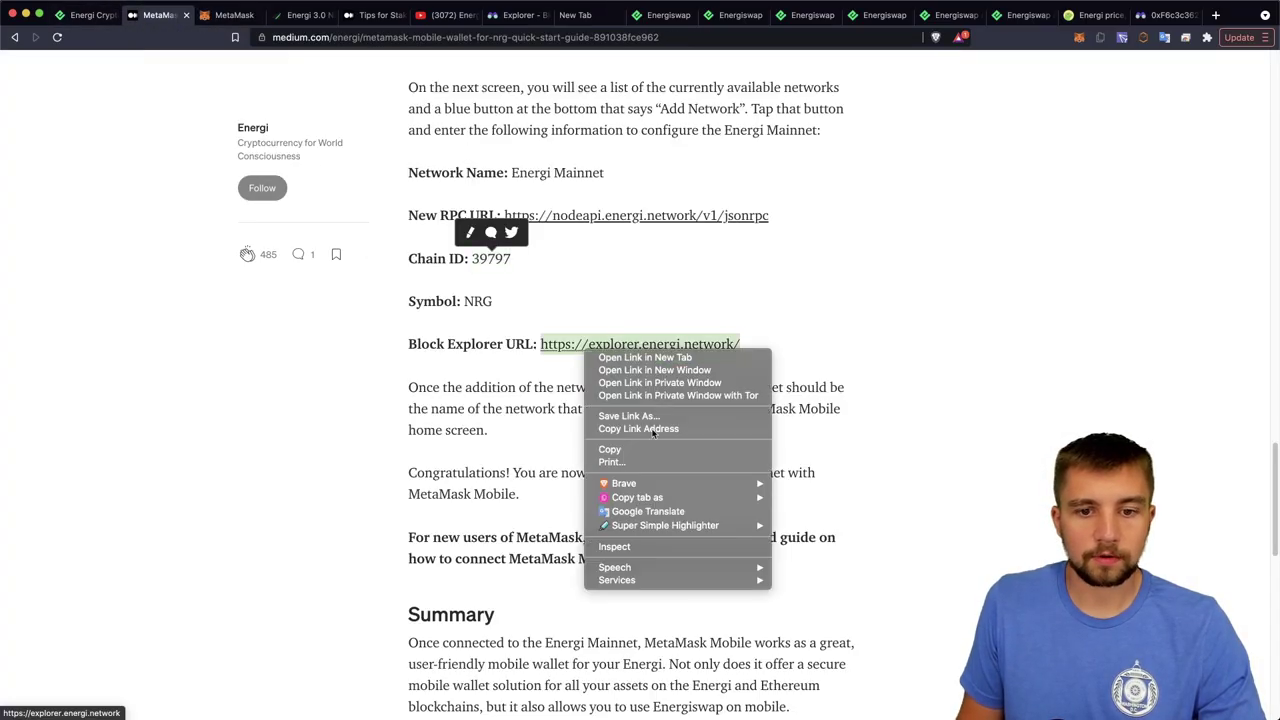
left_click(655, 452)
left_click(245, 18)
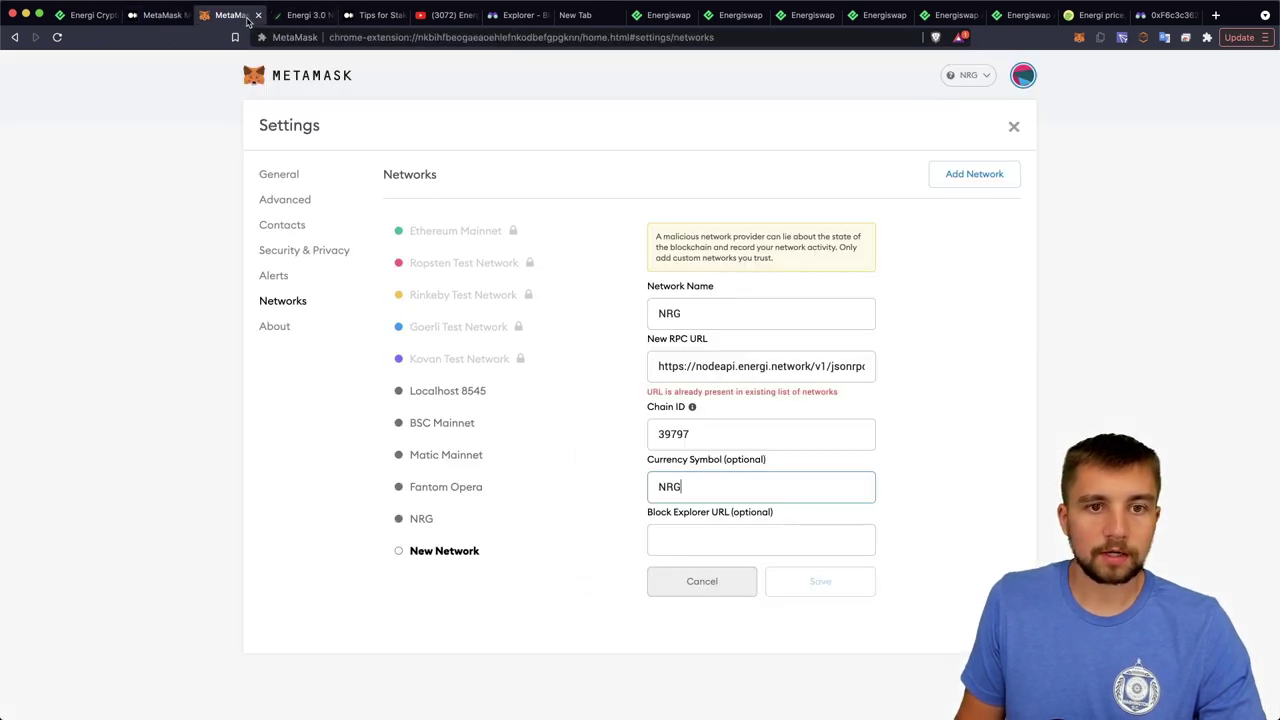
left_click(660, 539)
key("ctrl+v")
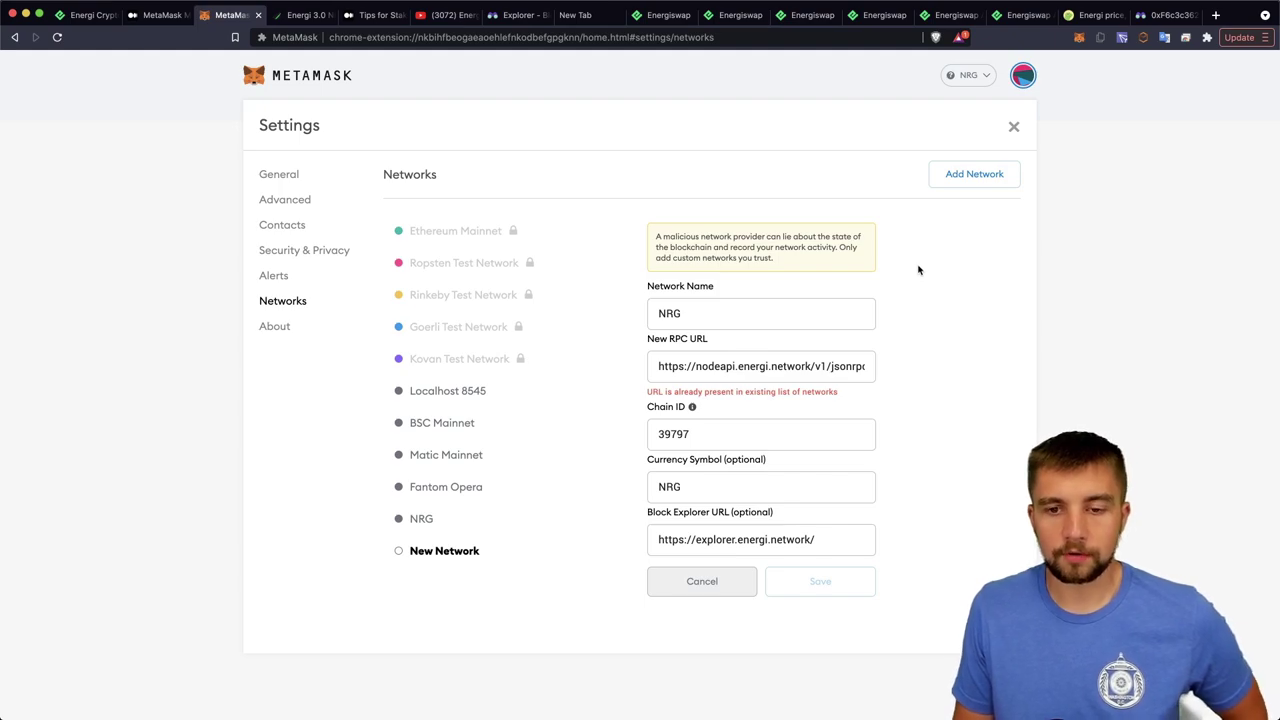
Leave the network settings and switch the wallet to Ethereum Mainnet.
triple_click(738, 391)
left_click(984, 78)
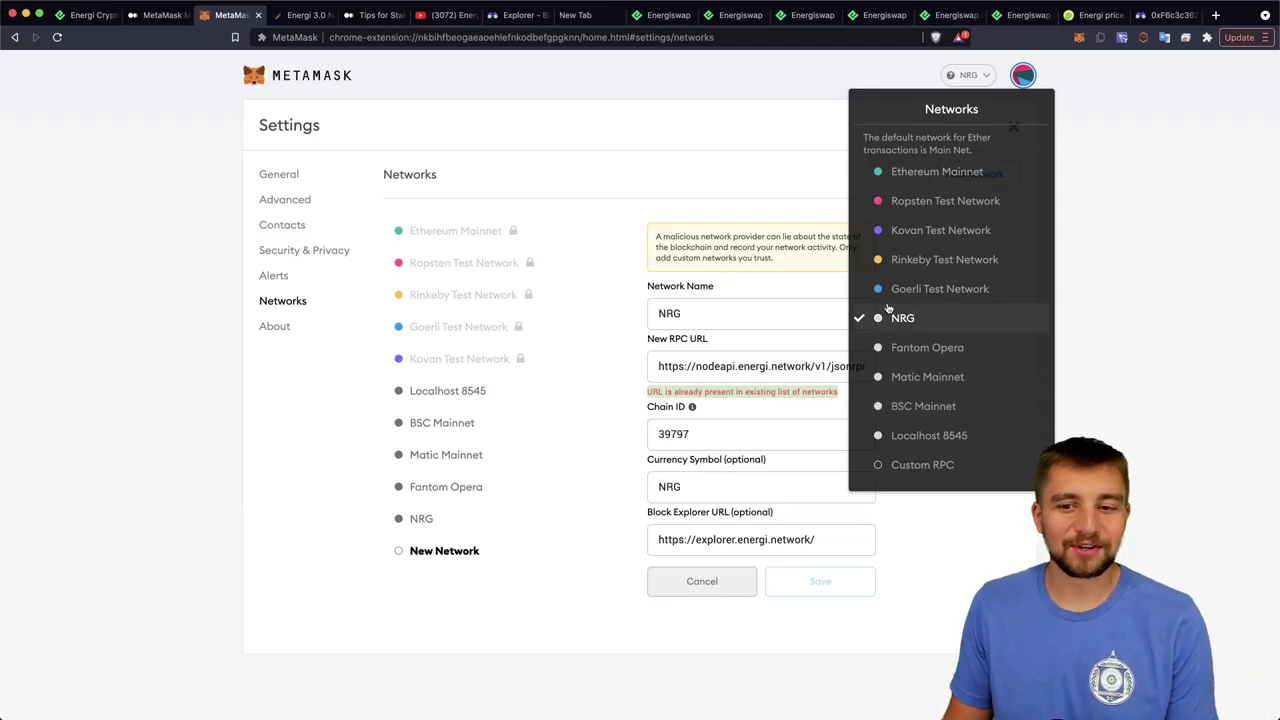
left_click(1101, 374)
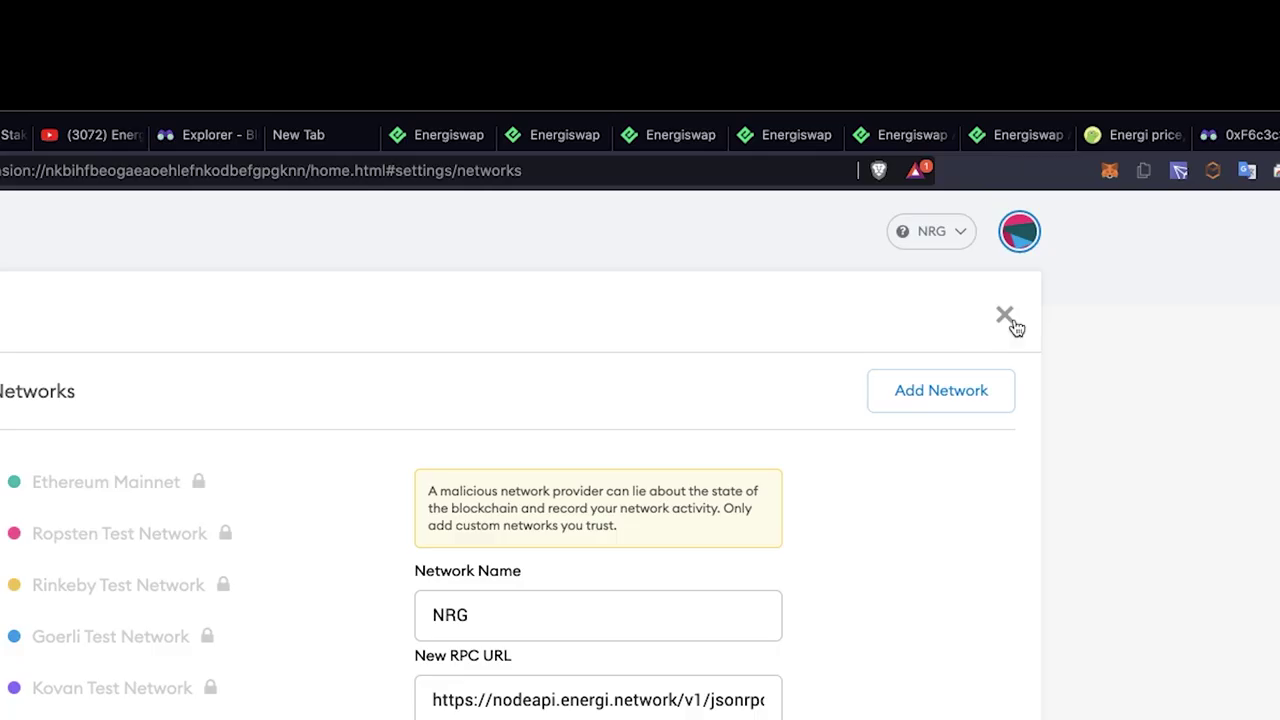
left_click(1013, 126)
left_click(929, 231)
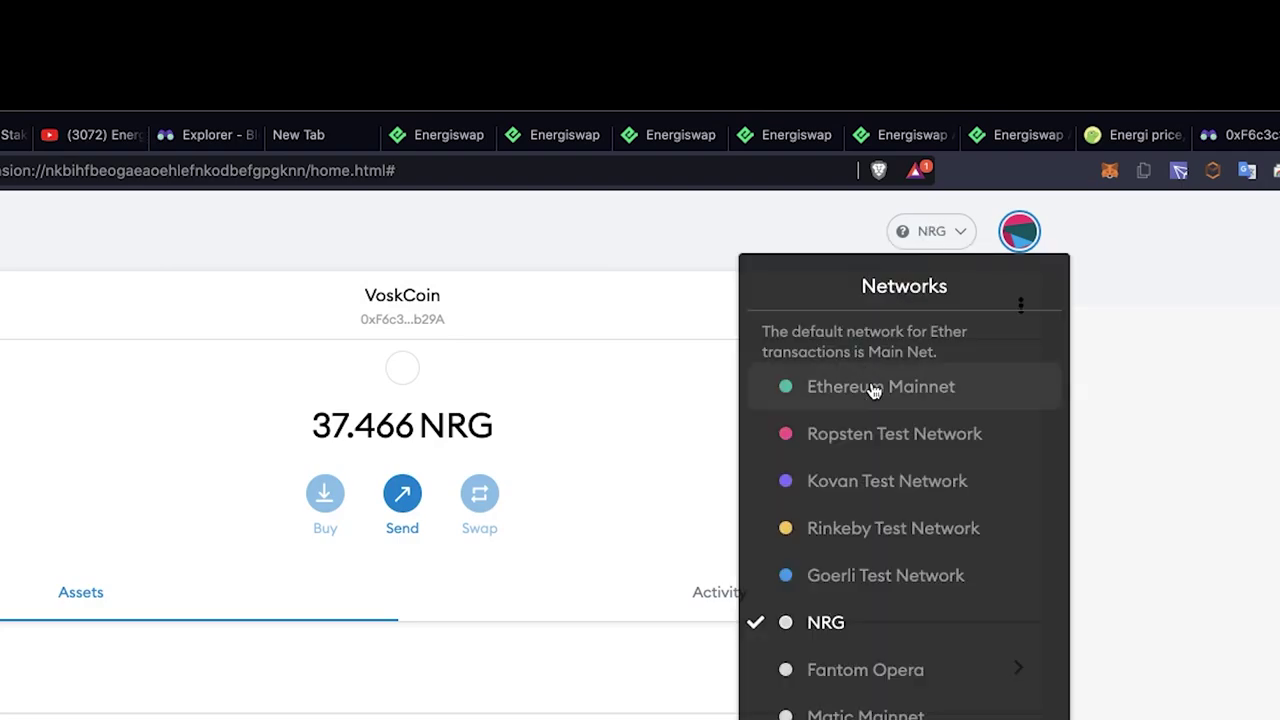
left_click(917, 386)
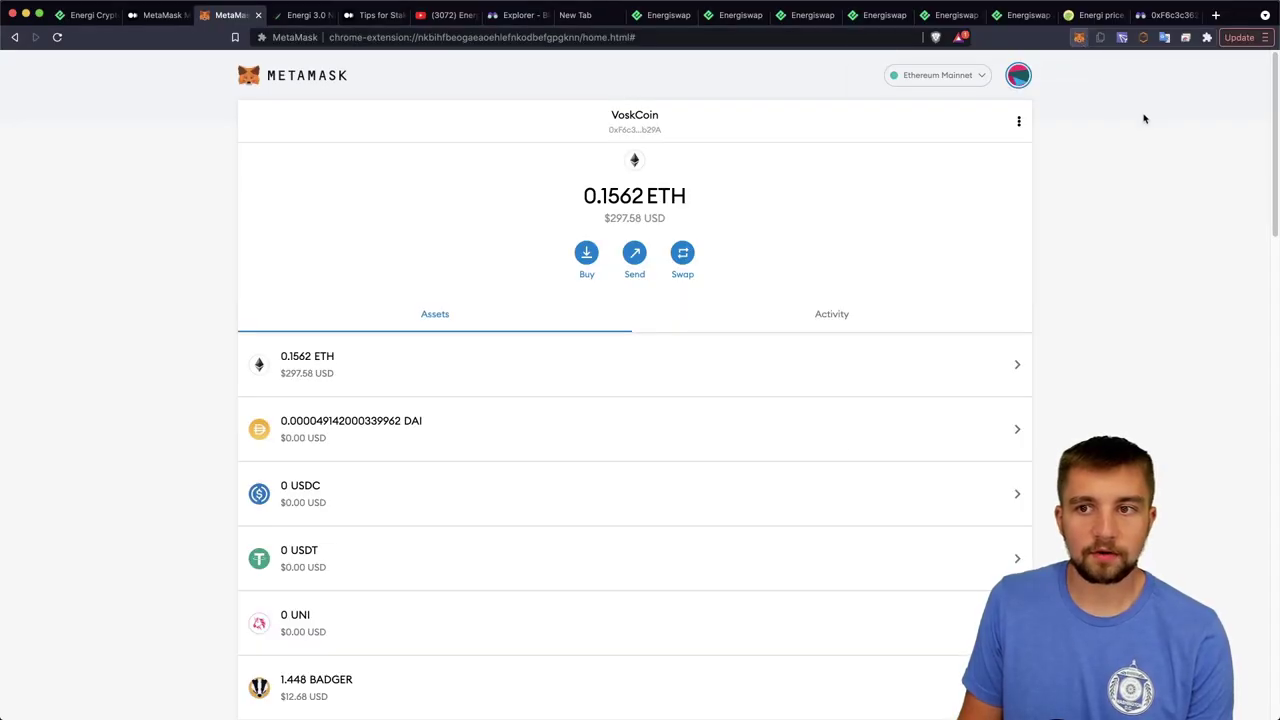
Switch the wallet back to NRG, briefly to BSC Mainnet, then to NRG again.
key("alt+shift+m")
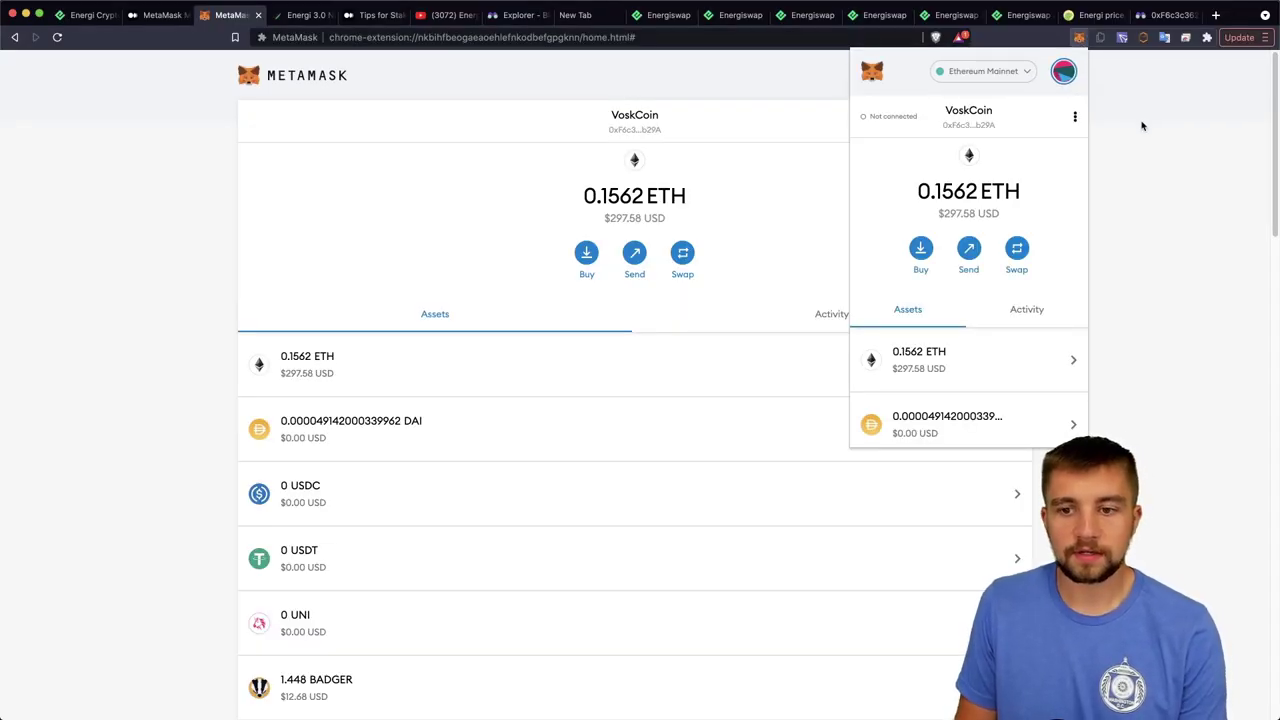
left_click(1142, 126)
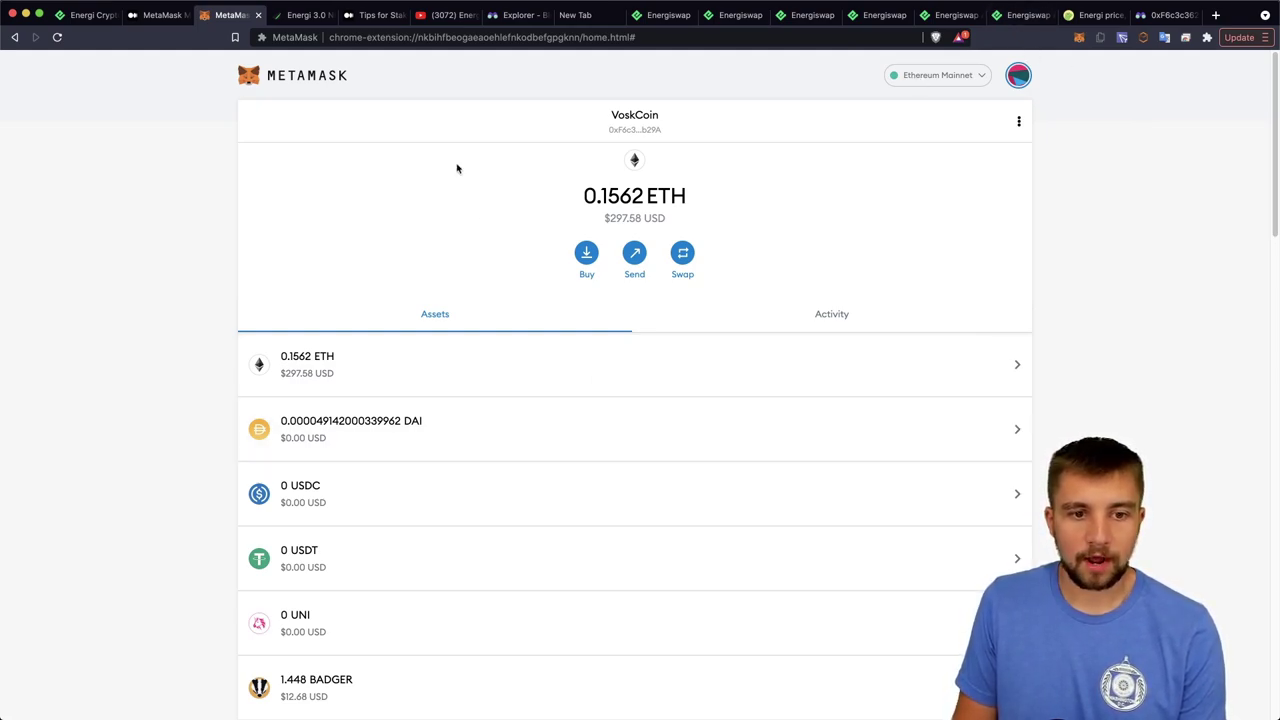
left_click(952, 78)
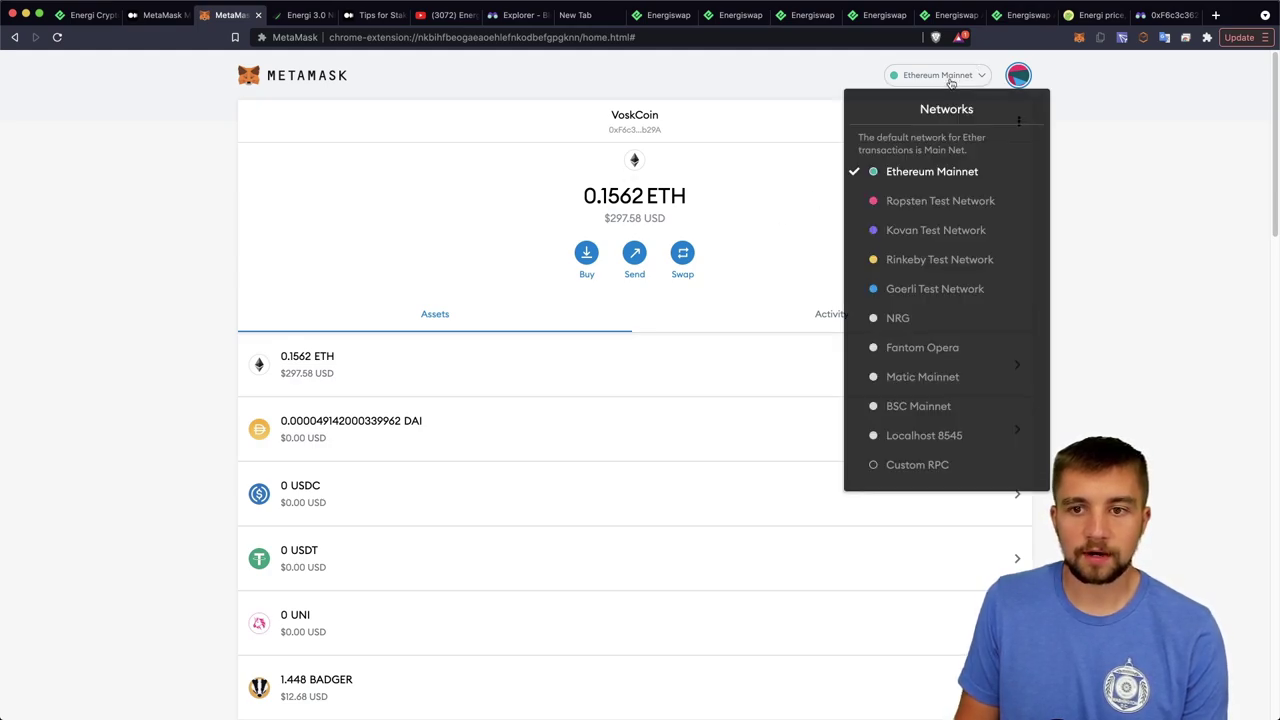
left_click(958, 320)
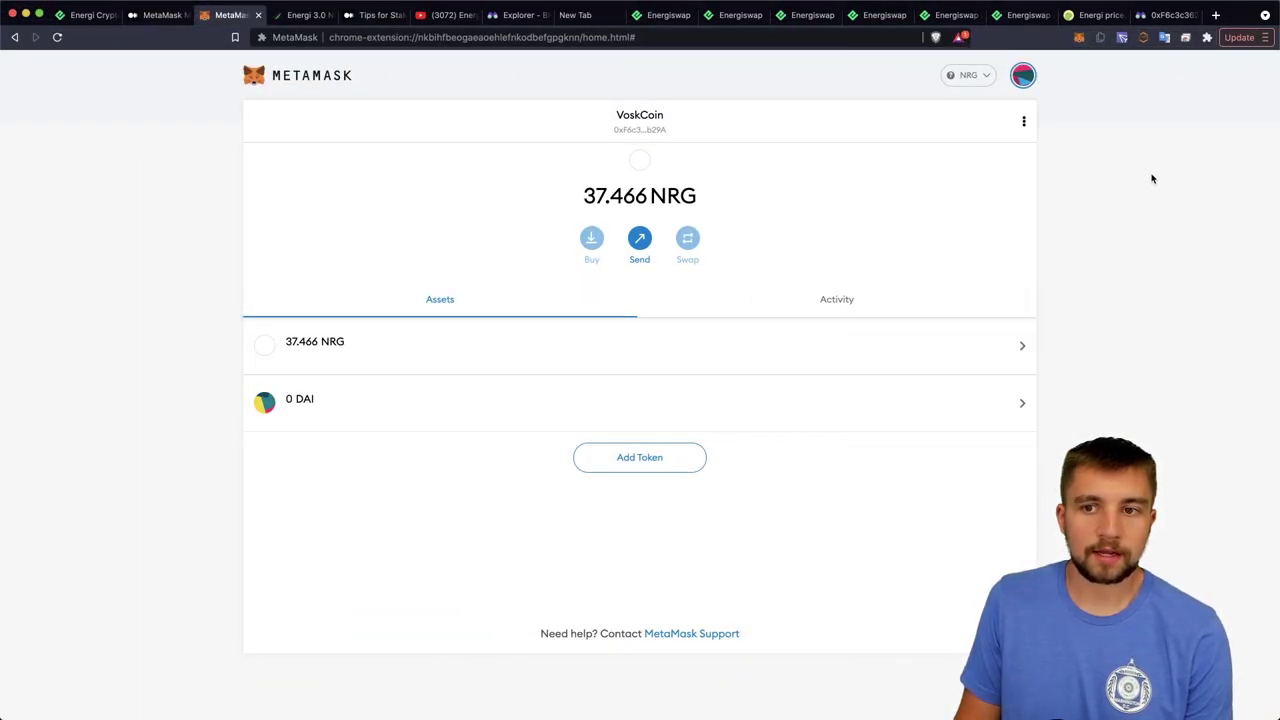
left_click(955, 75)
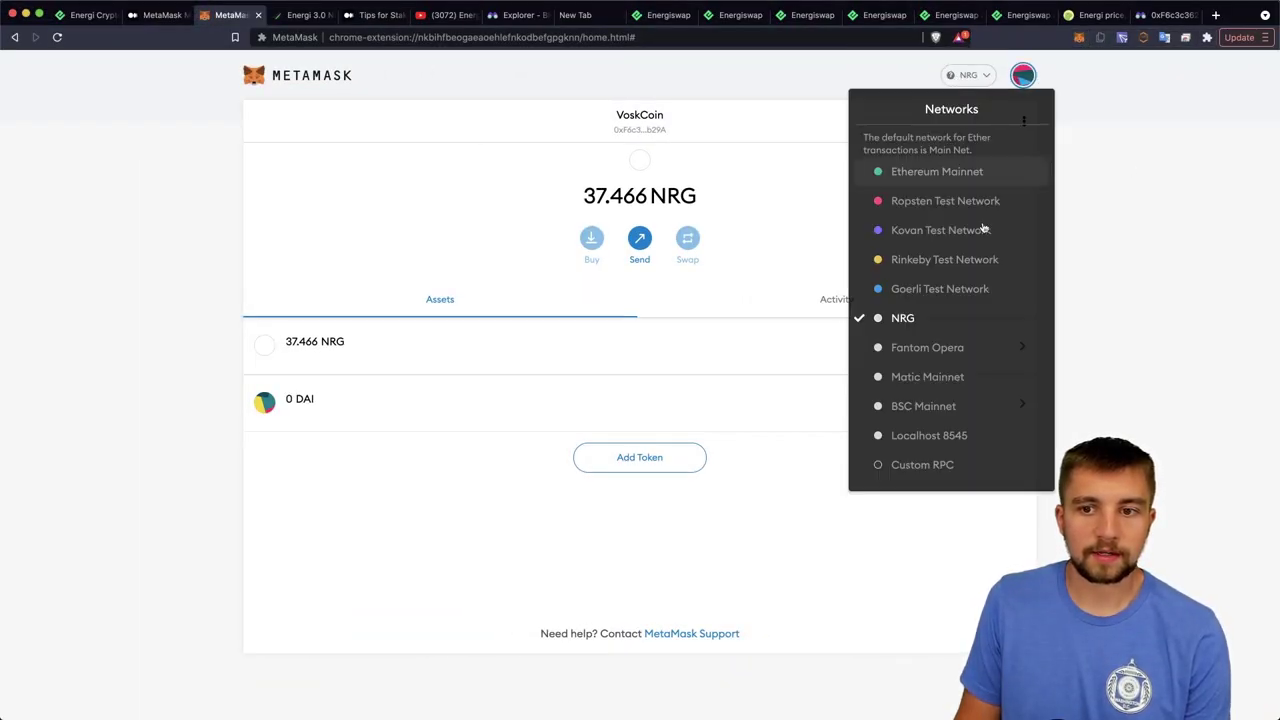
left_click(925, 406)
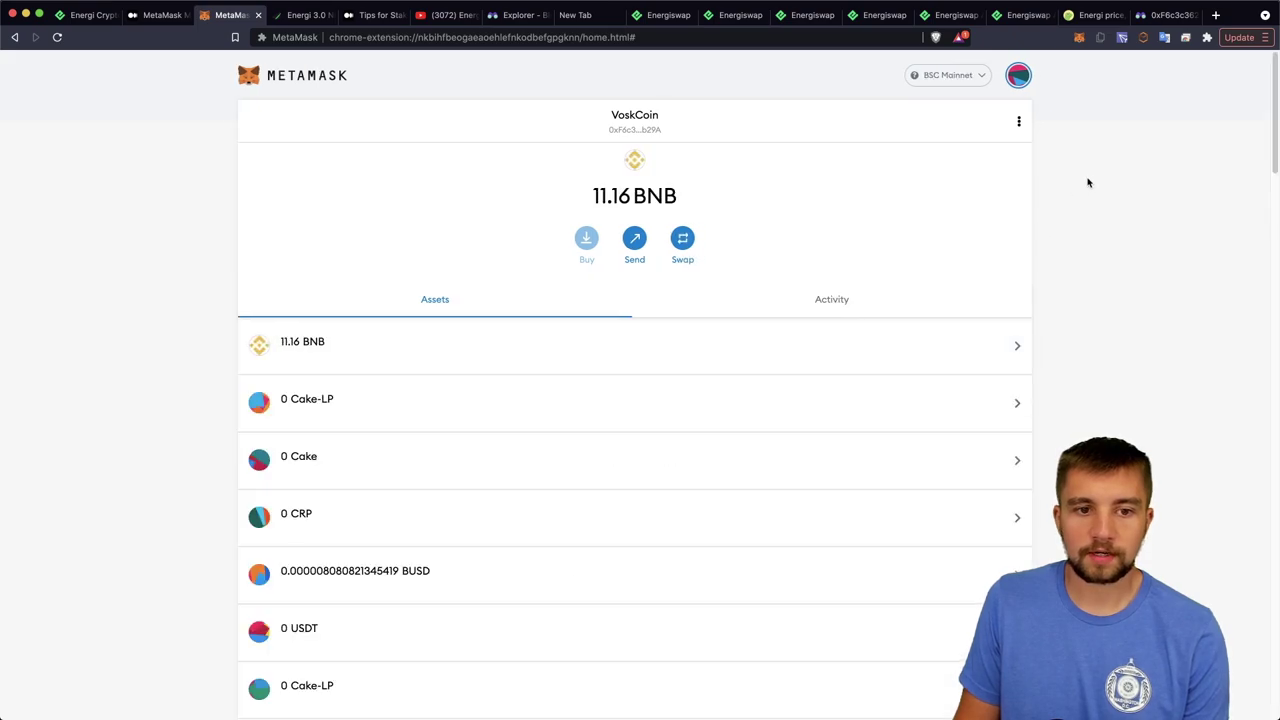
left_click(948, 80)
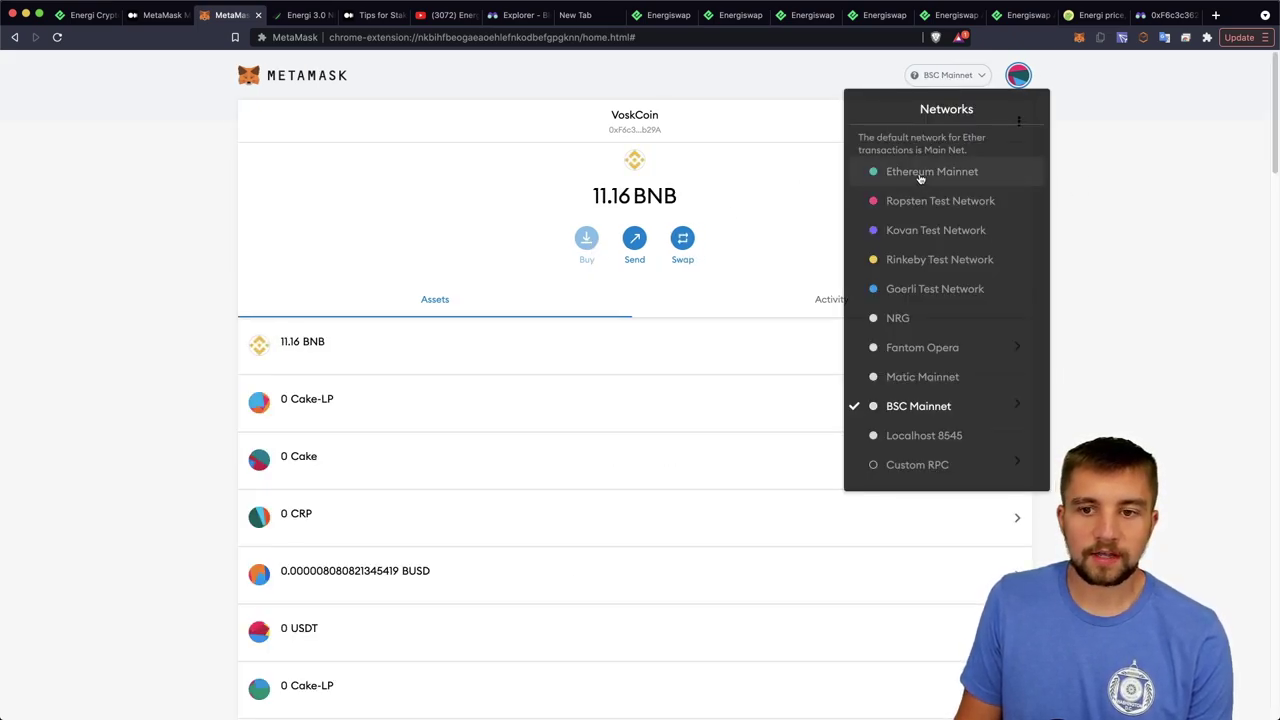
left_click(925, 320)
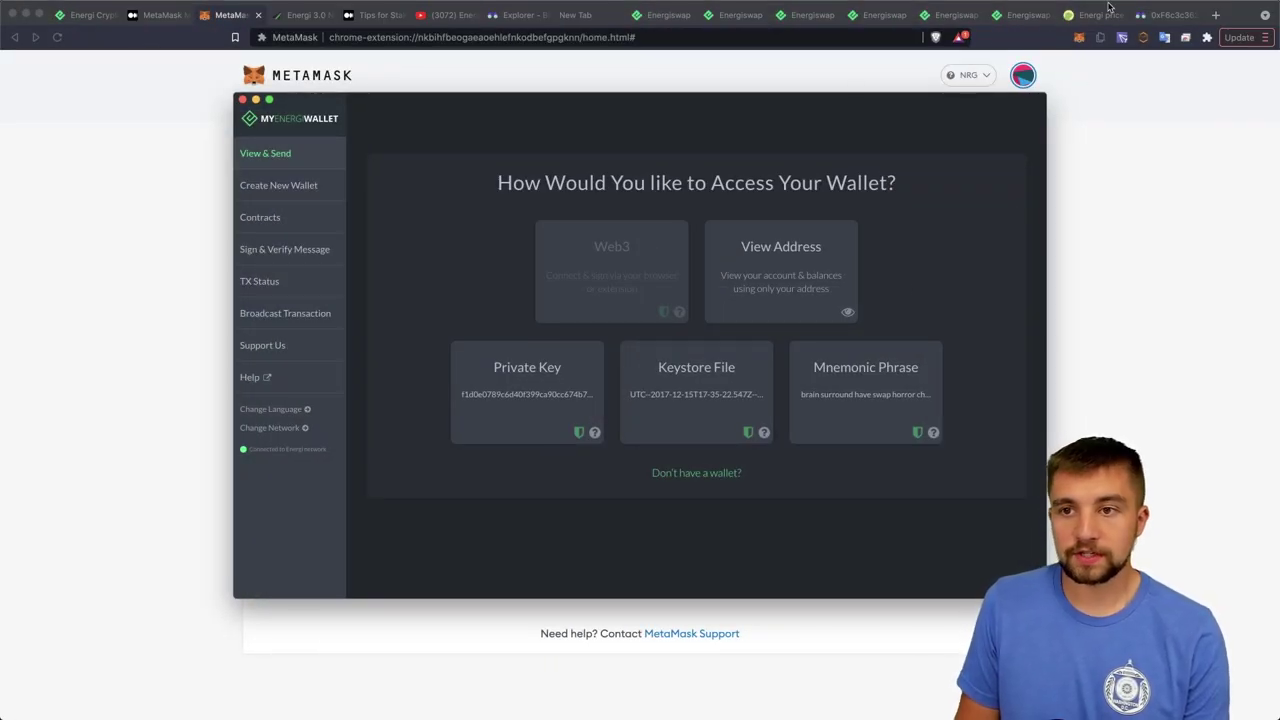
Bring the Chrome window in front of the MyEnergiWallet access screen.
mouse_move(1108, 716)
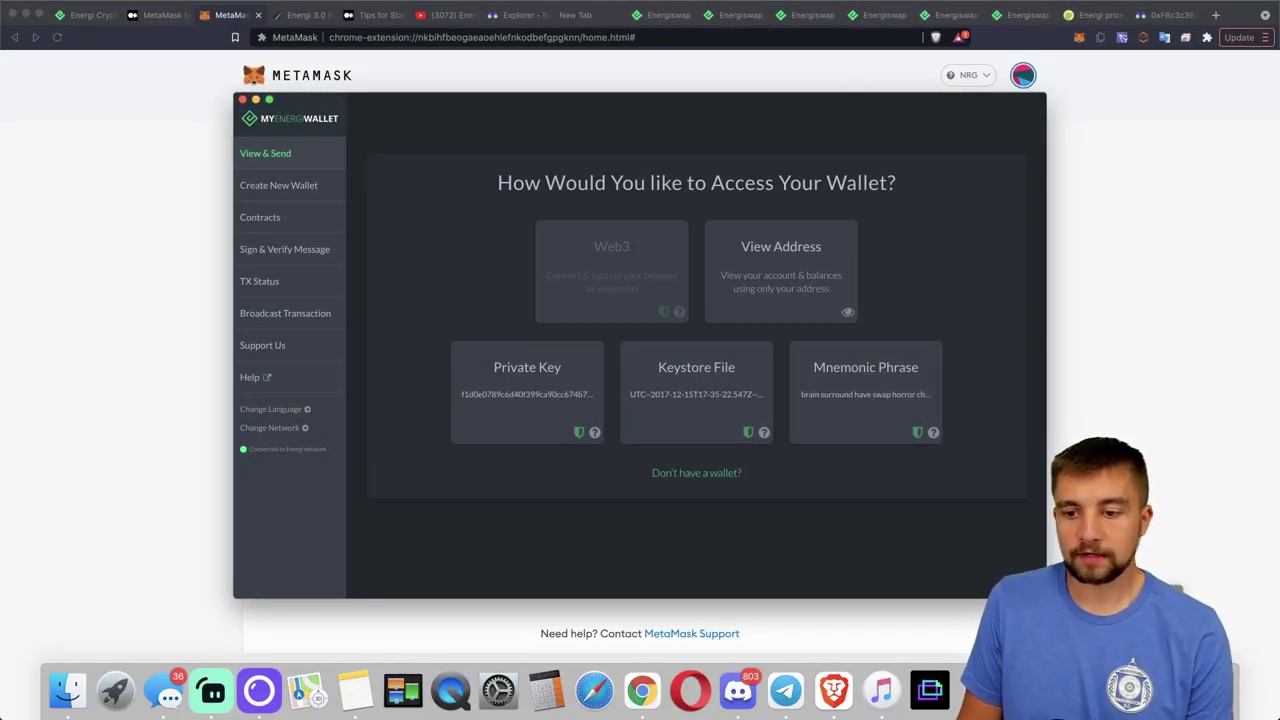
left_click(1128, 378)
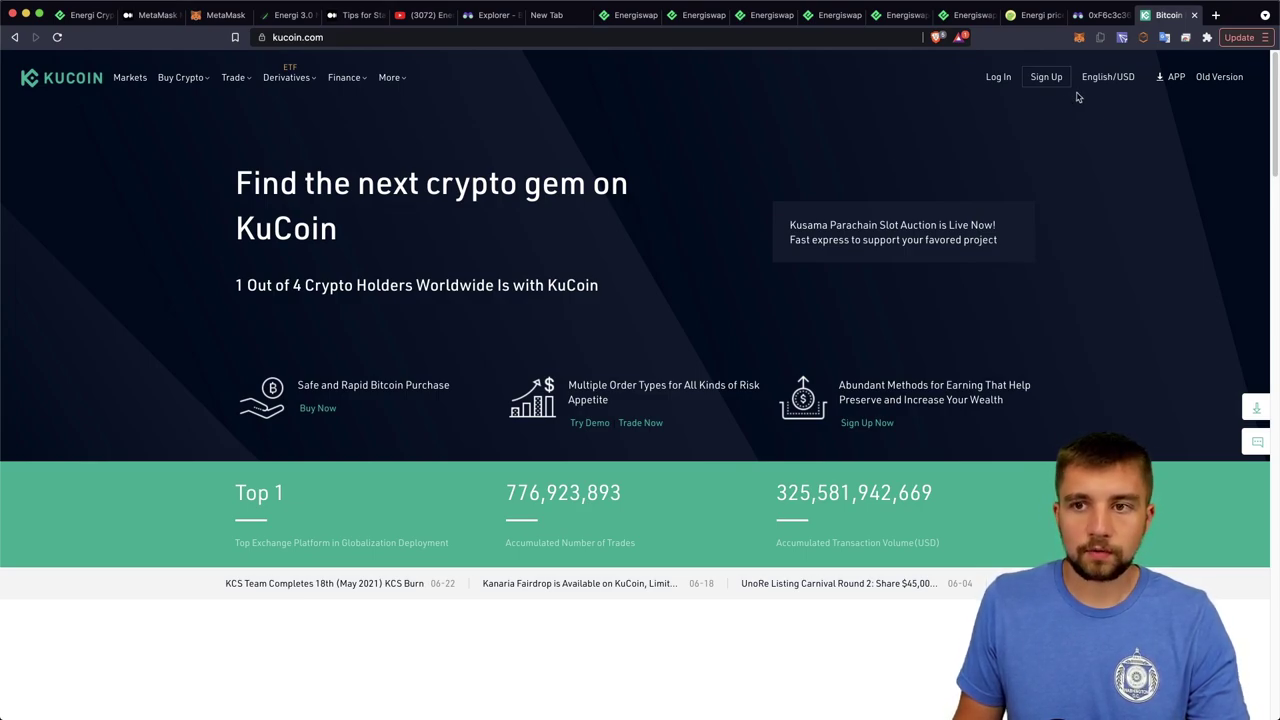
Review Energi's markets table and price chart on CoinGecko, then go to Energiswap Analytics.
left_click(1035, 15)
scroll(213, 387, "down", 10)
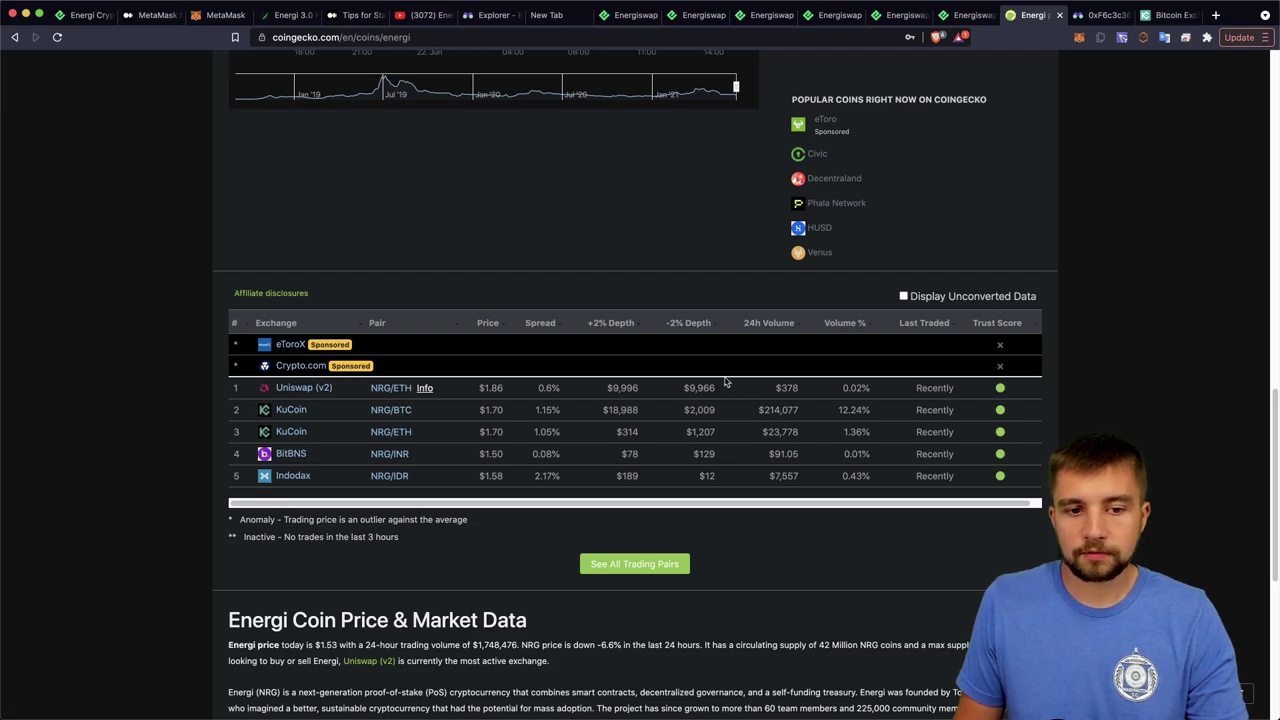
scroll(328, 455, "down", 2)
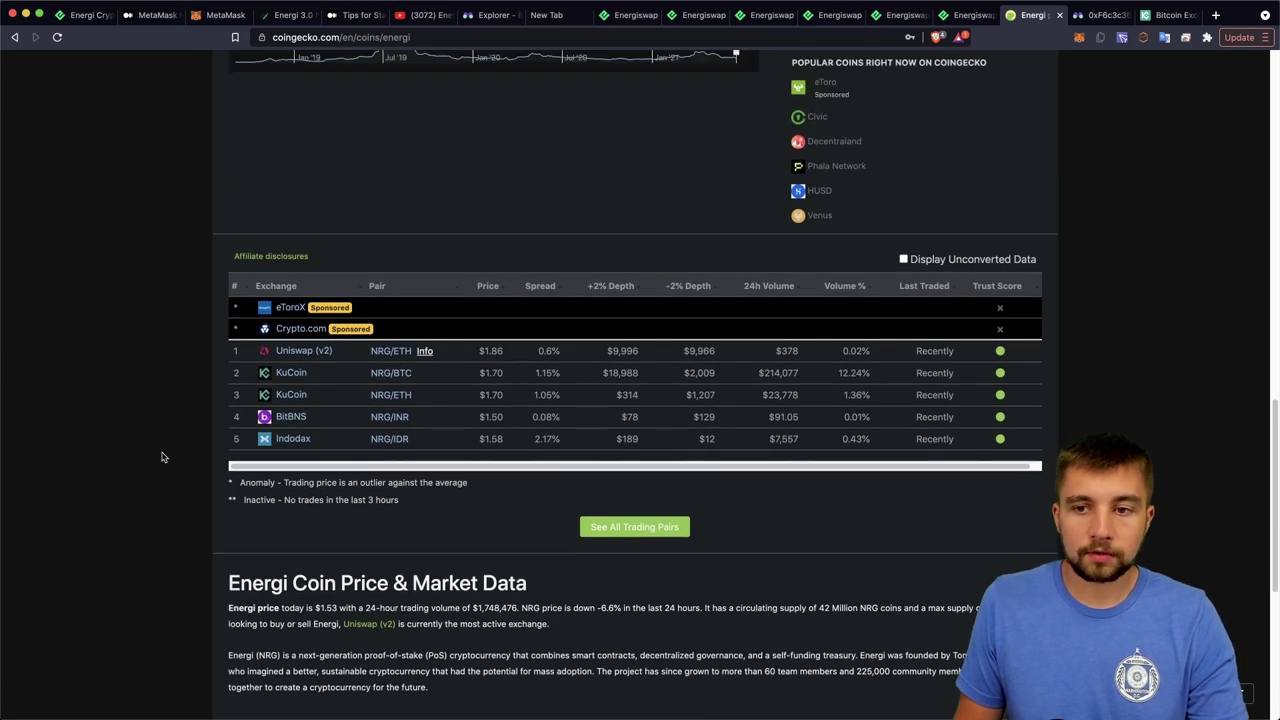
scroll(371, 446, "up", 8)
scroll(184, 445, "down", 3)
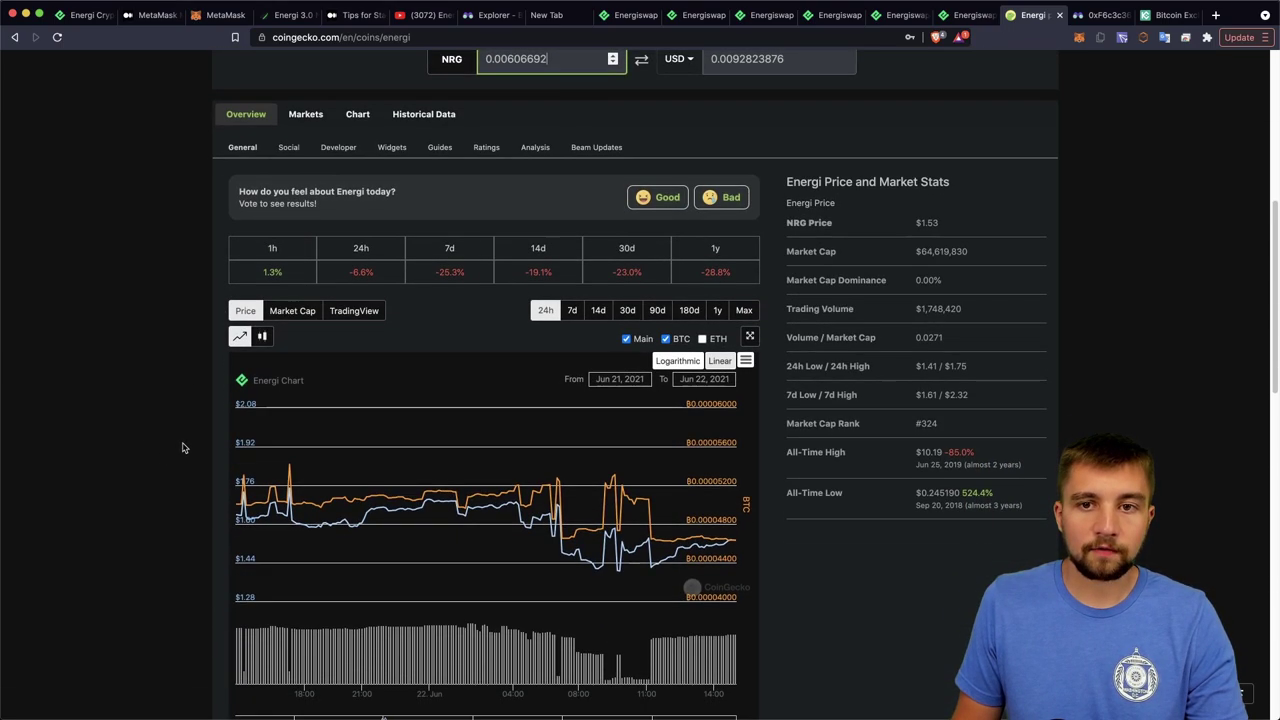
left_click(597, 22)
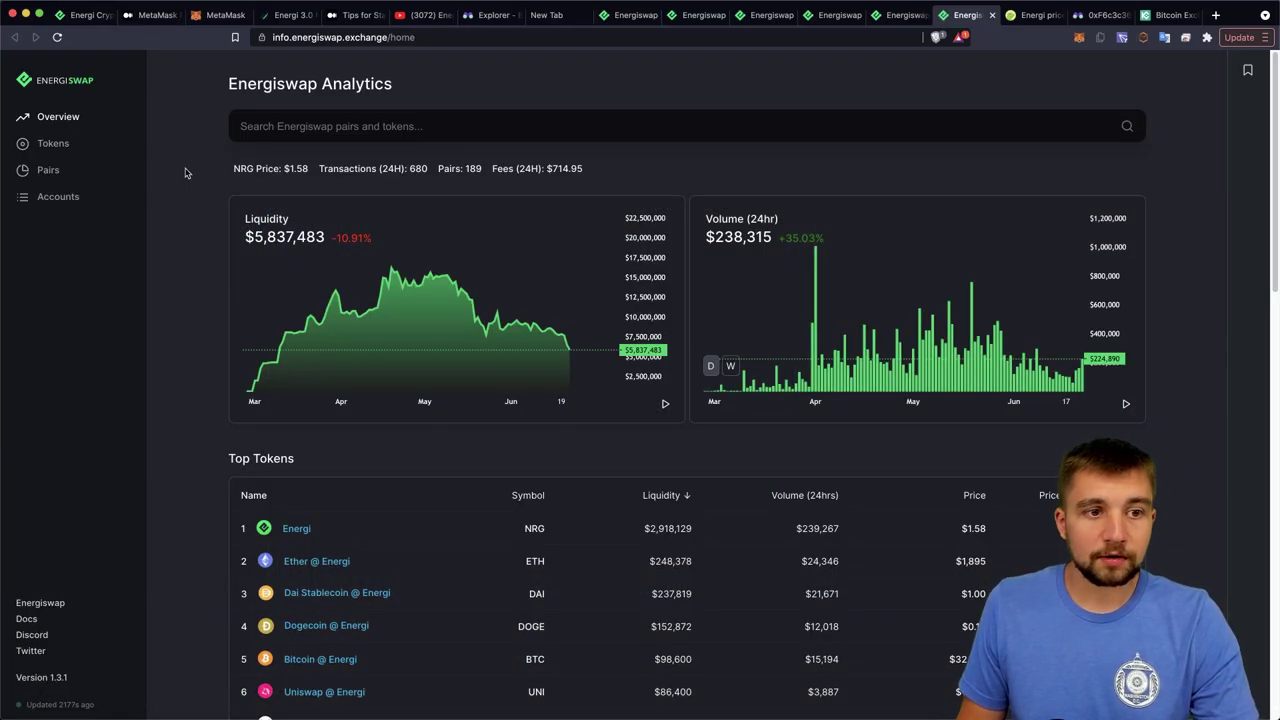
scroll(200, 174, "down", 1)
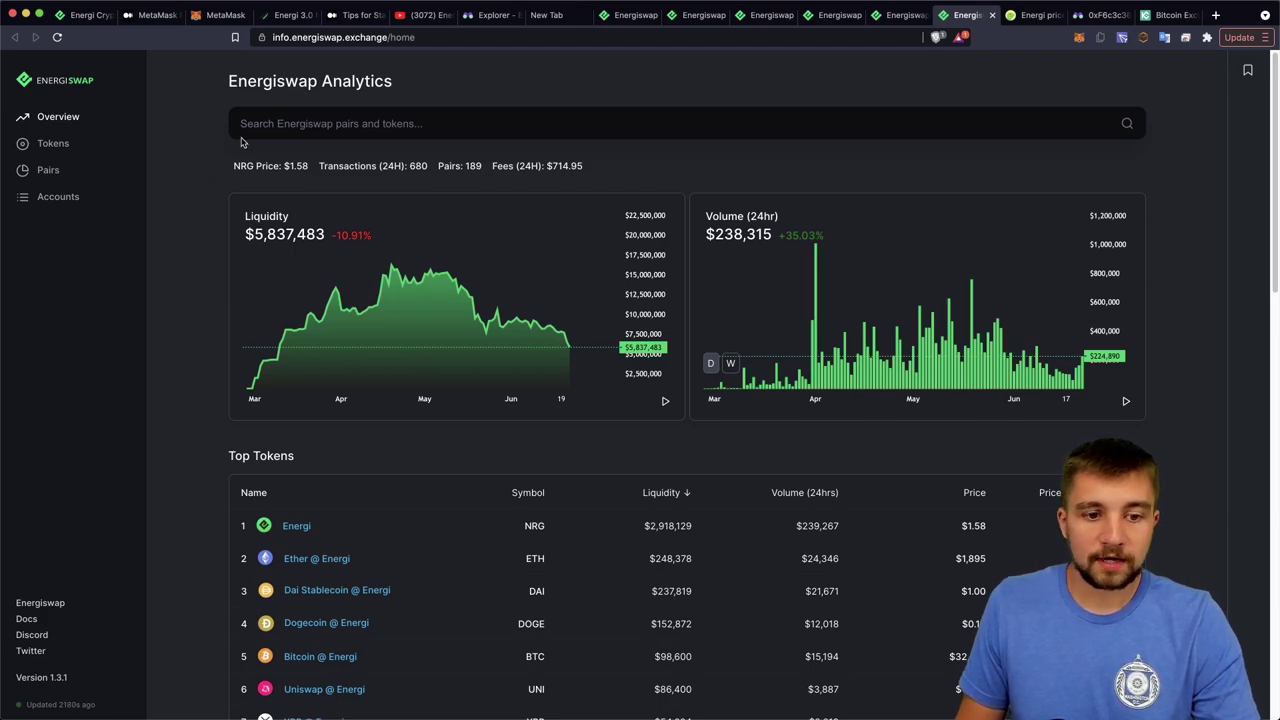
scroll(196, 314, "down", 2)
scroll(200, 340, "down", 3)
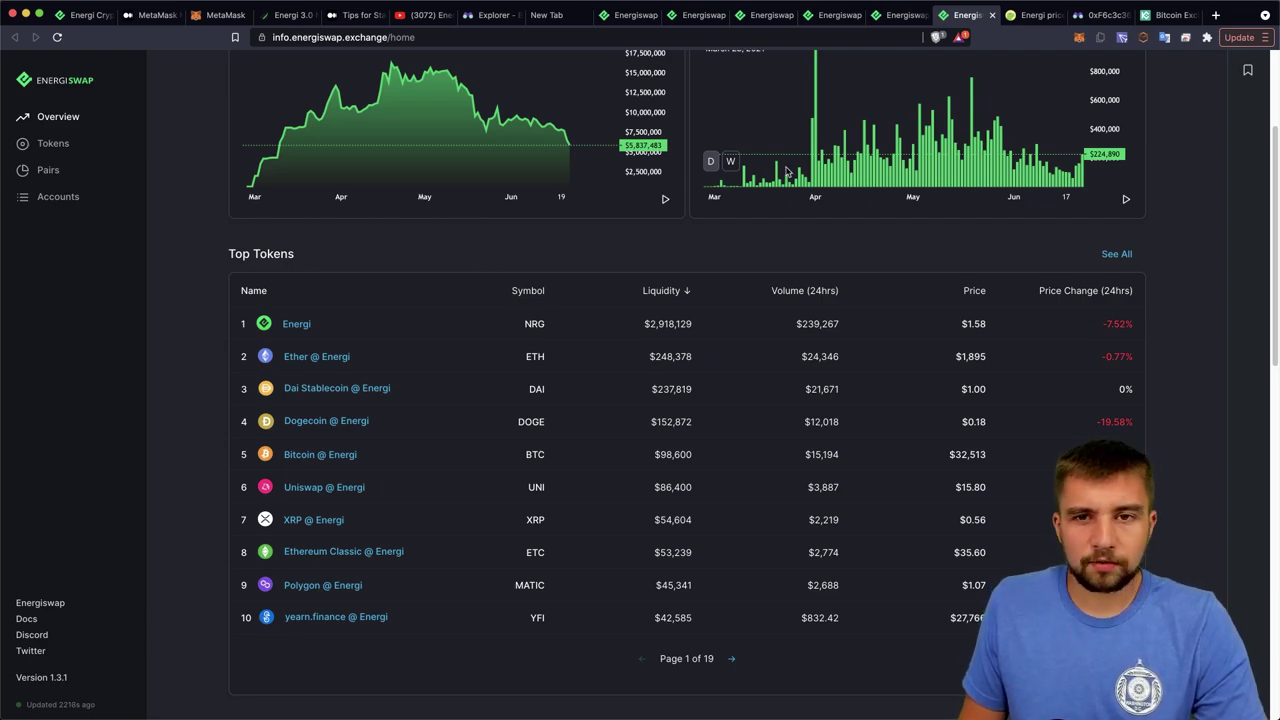
scroll(709, 223, "up", 2)
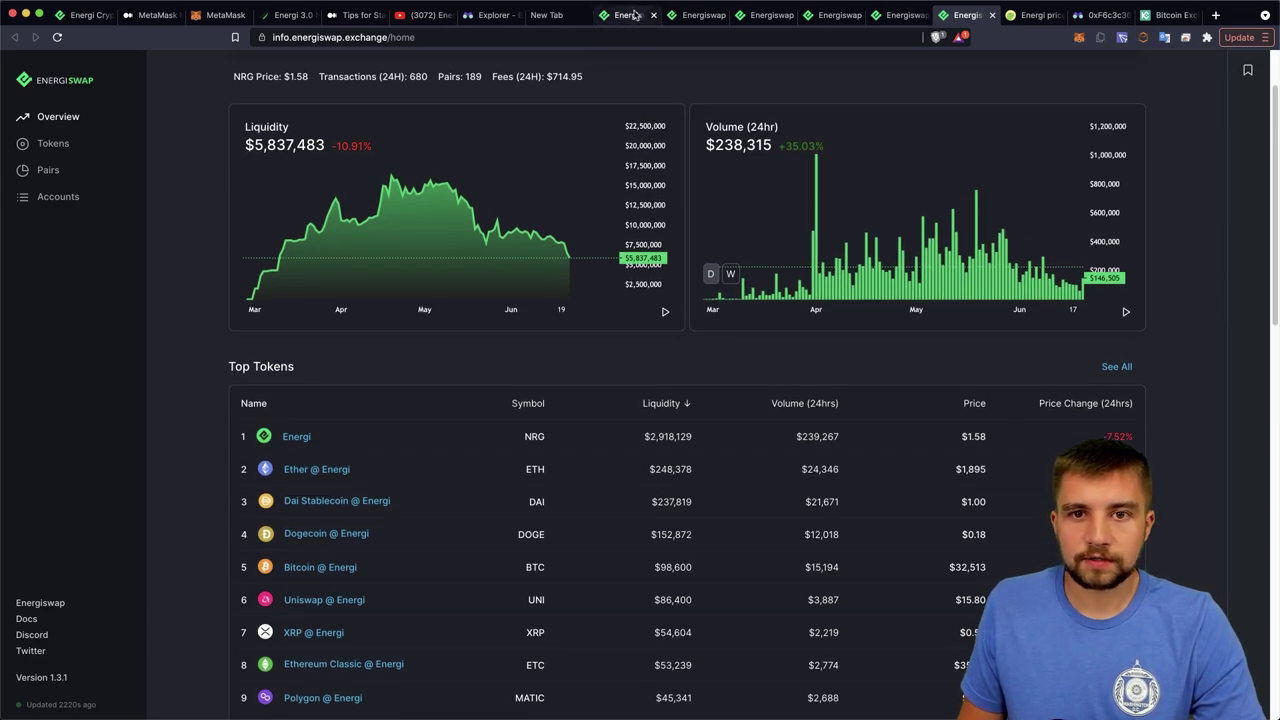
Choose ETH as the token to receive on the Energiswap swap page.
left_click(643, 11)
left_click(697, 318)
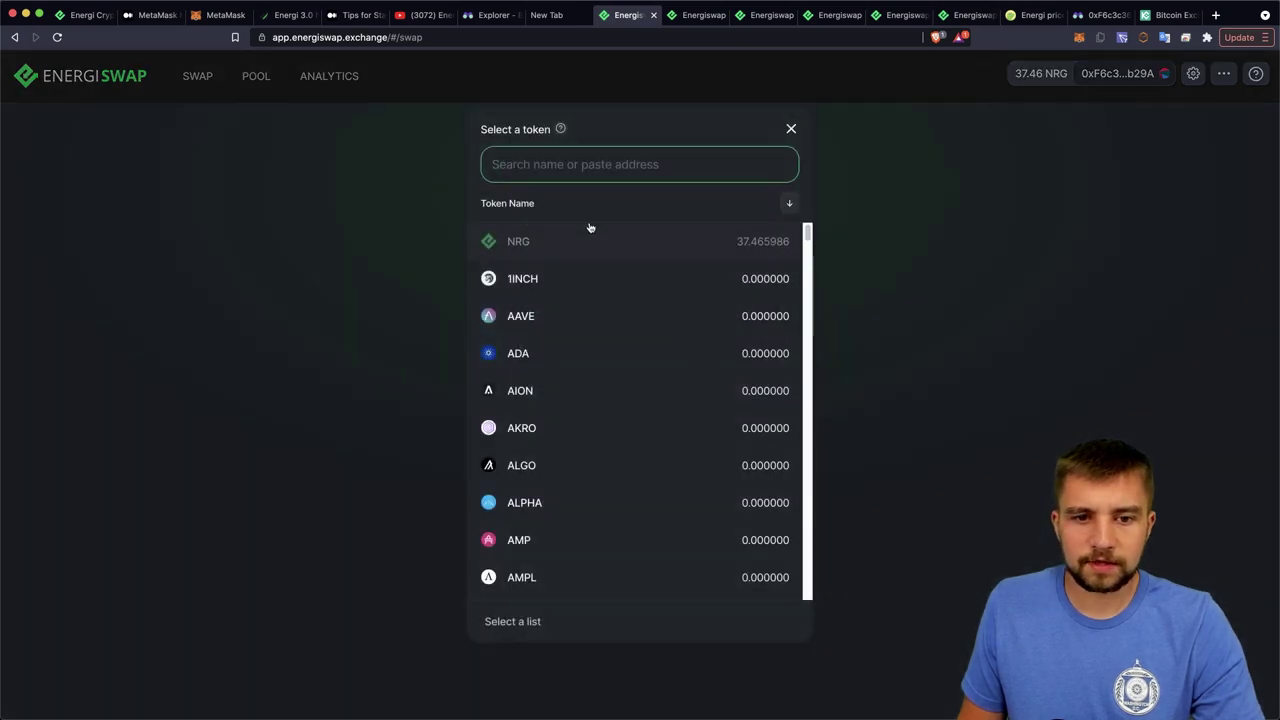
type("eth")
left_click(594, 277)
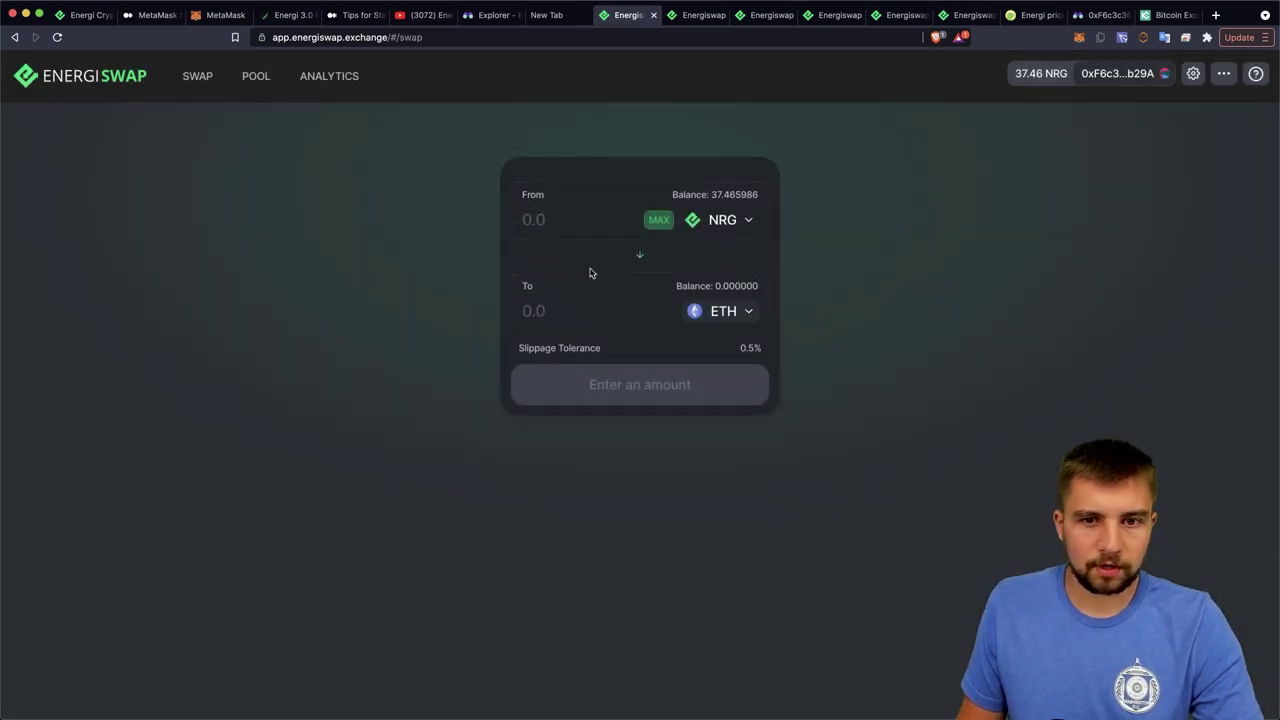
left_click(613, 298)
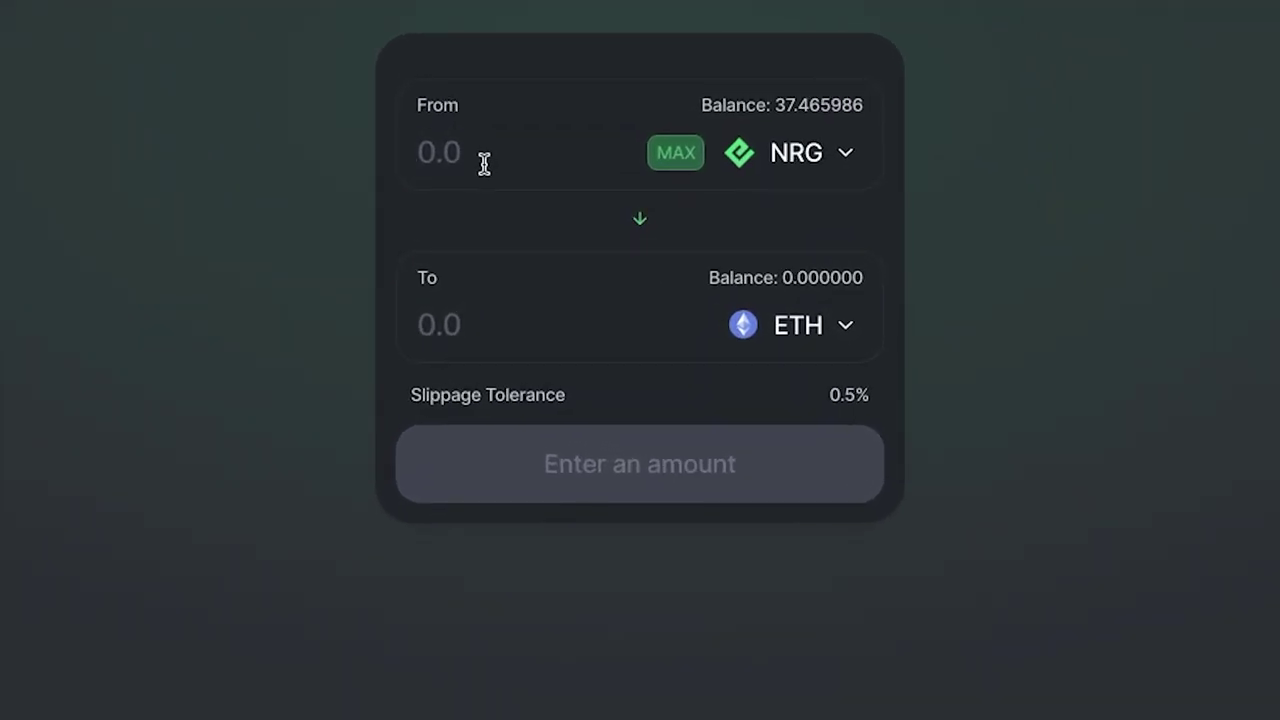
Swap 3 NRG for 0.0025 ETH, approving the transaction in MetaMask.
left_click(484, 163)
type("3")
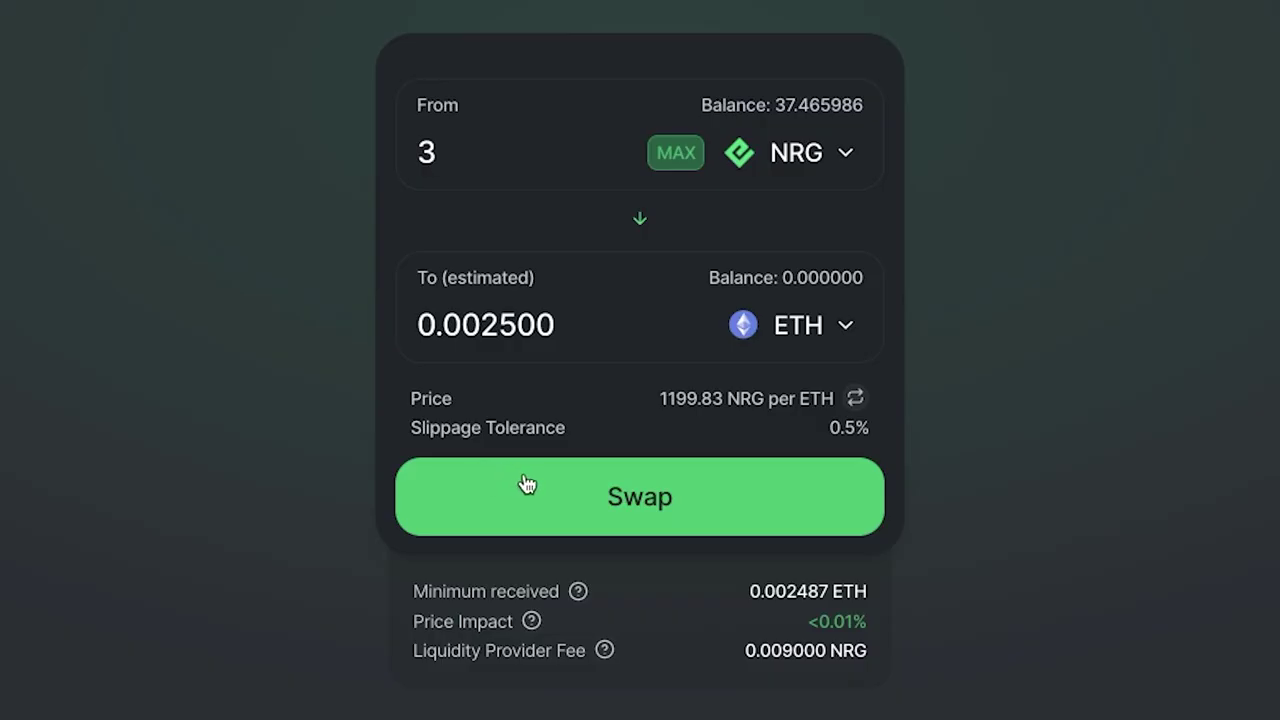
left_click(532, 493)
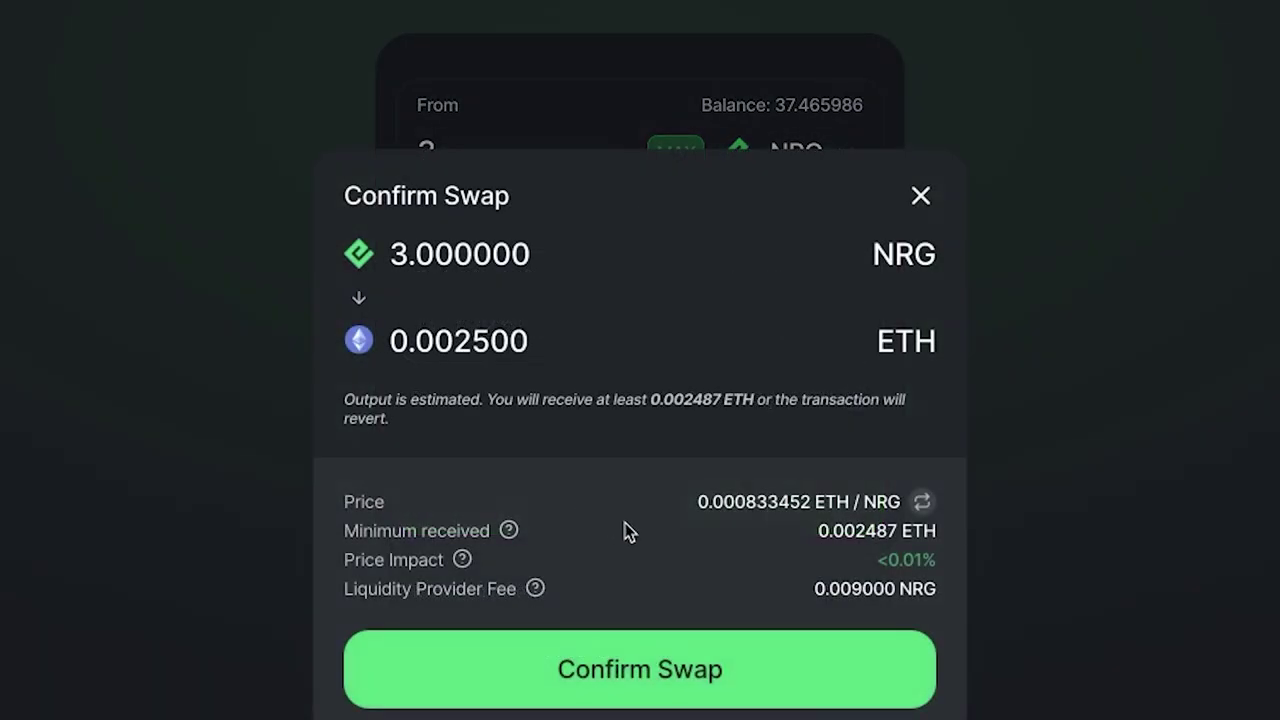
left_click(726, 669)
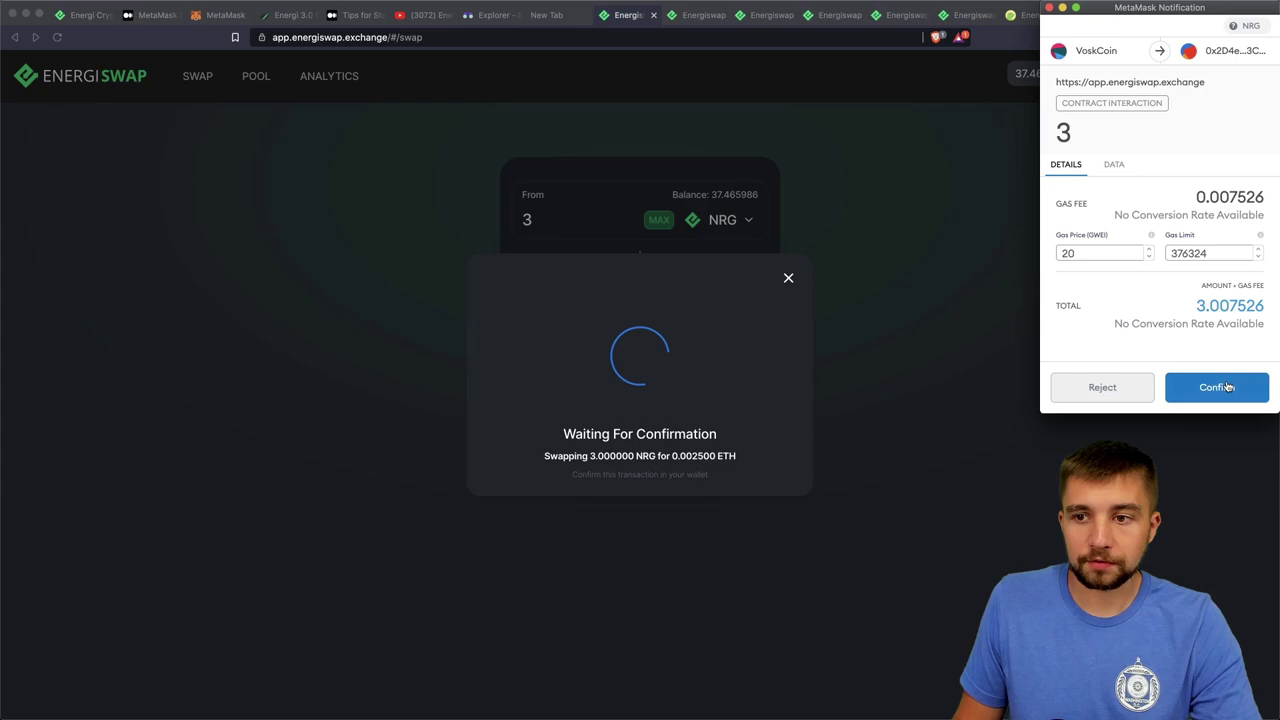
left_click(1230, 393)
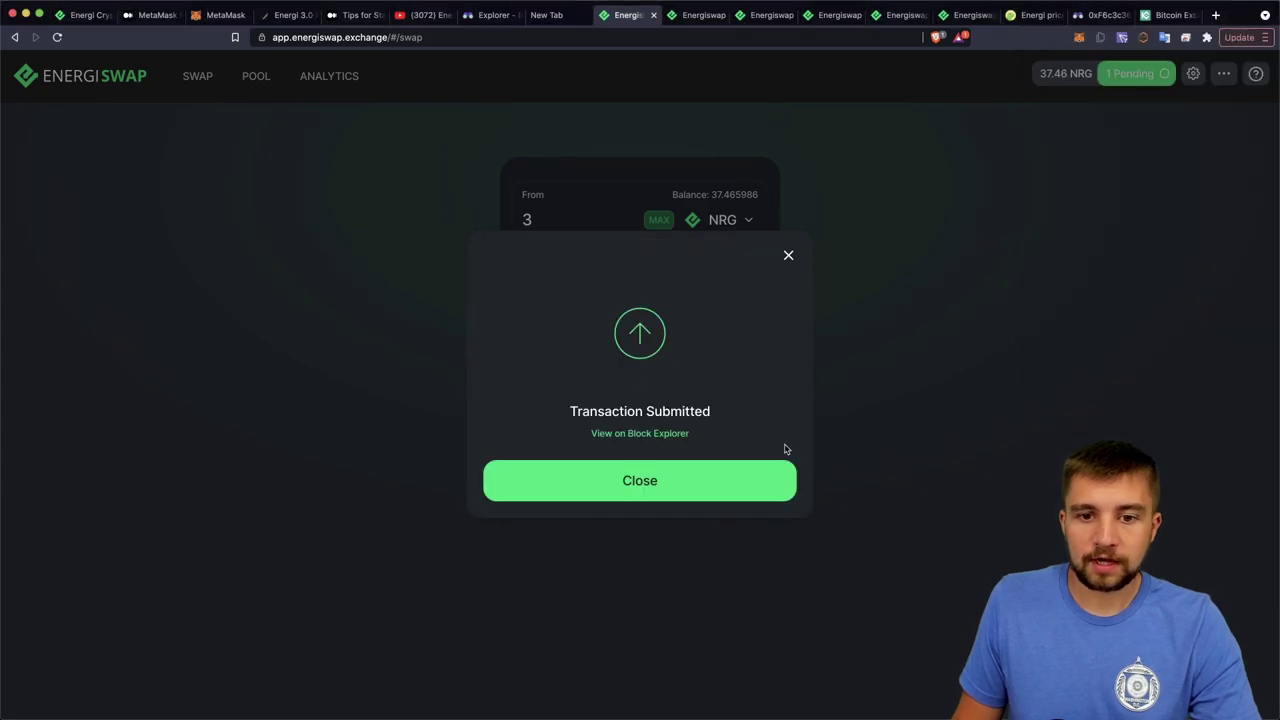
left_click(766, 483)
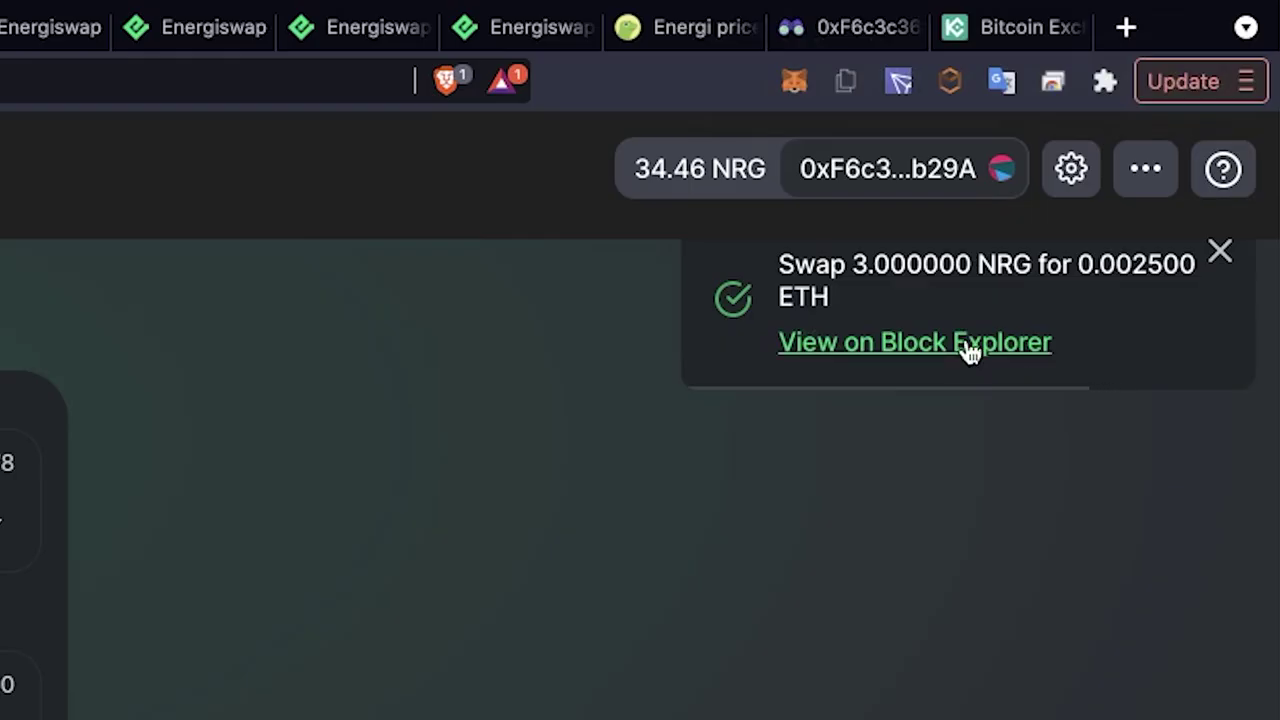
Open the swap transaction in the Energi Block Explorer and select its 0.00590778 NRG fee.
left_click(968, 350)
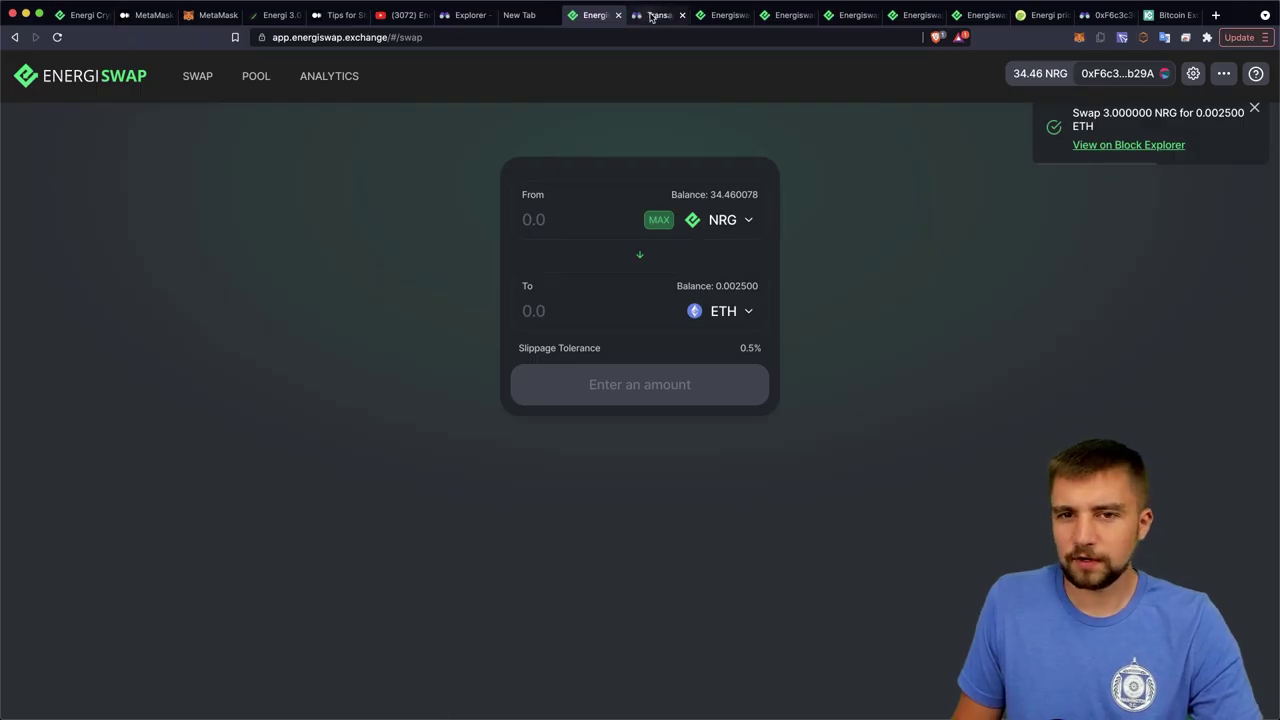
left_click(651, 15)
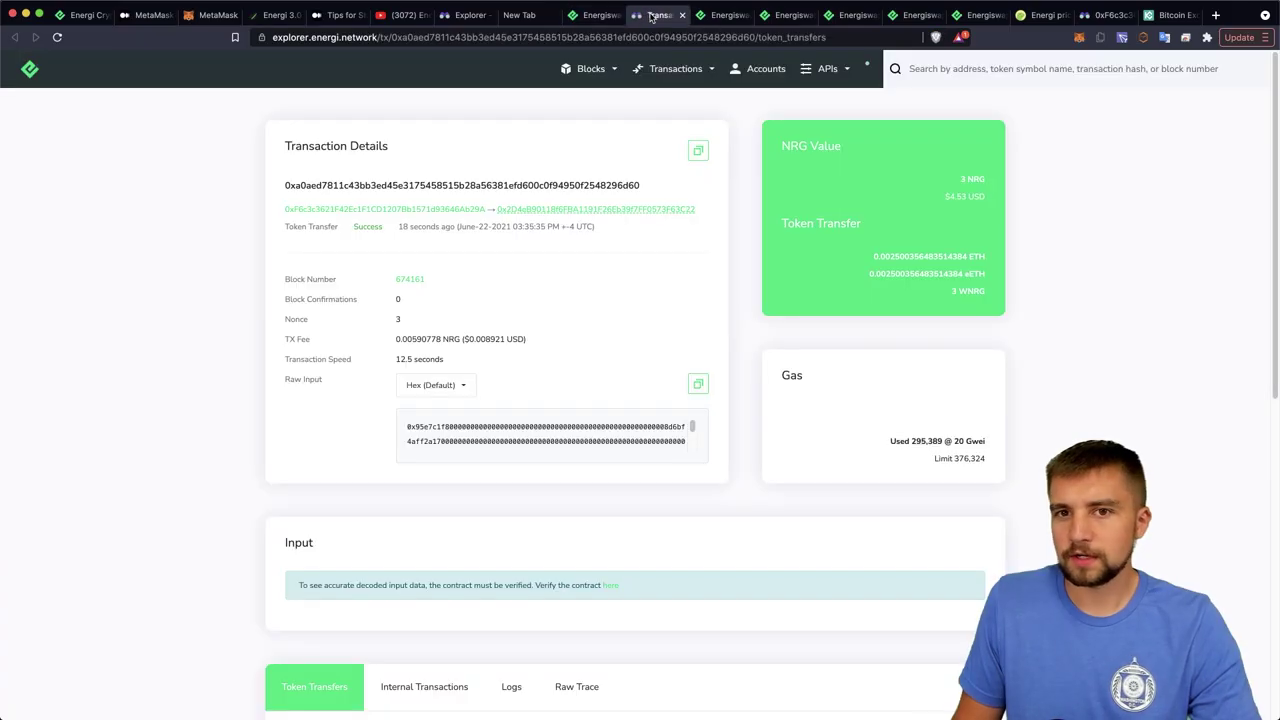
double_click(438, 339)
key("super+c")
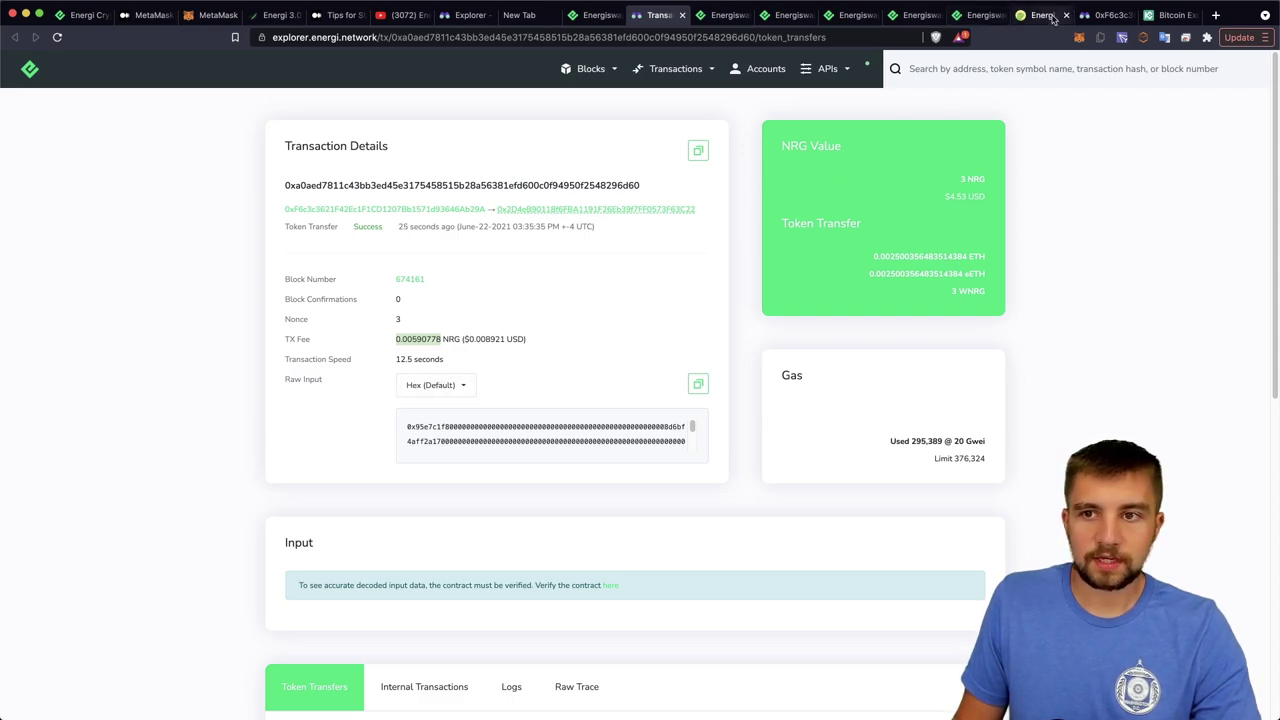
Convert the 0.00590778 NRG fee to about 0.009 USD in CoinGecko's NRG converter.
left_click(1045, 18)
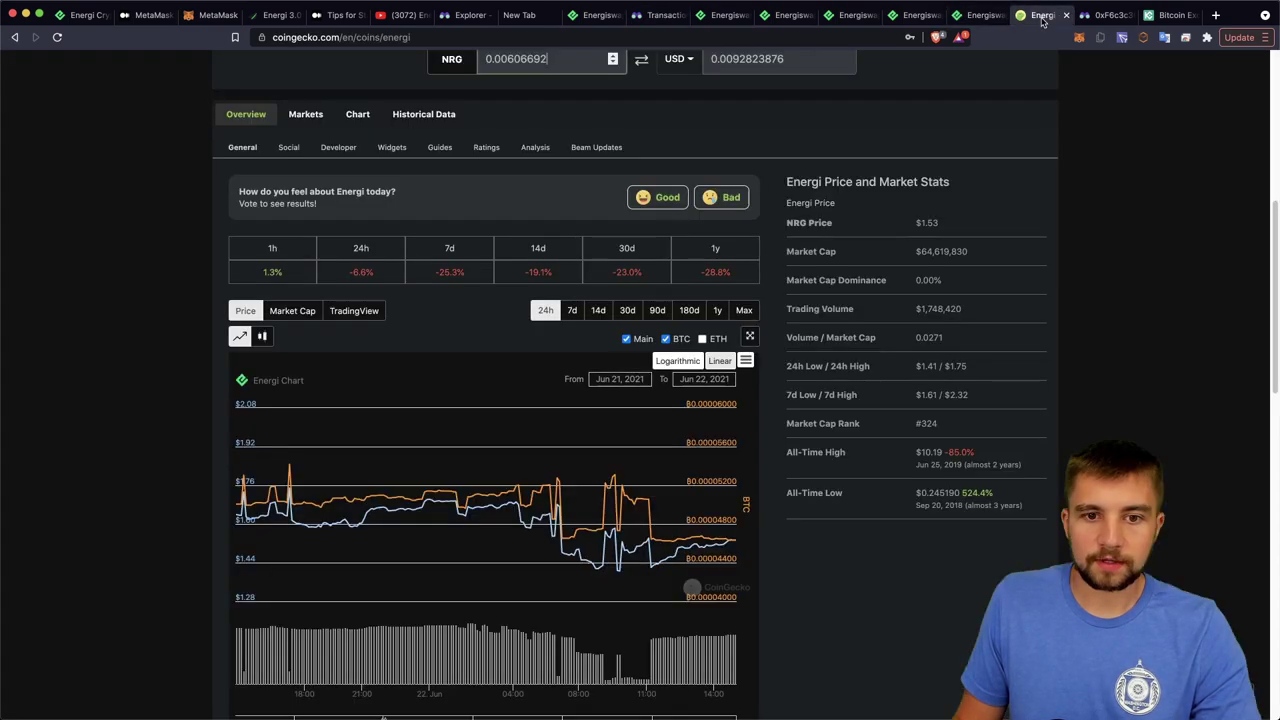
key("super+v")
scroll(770, 140, "up", 1)
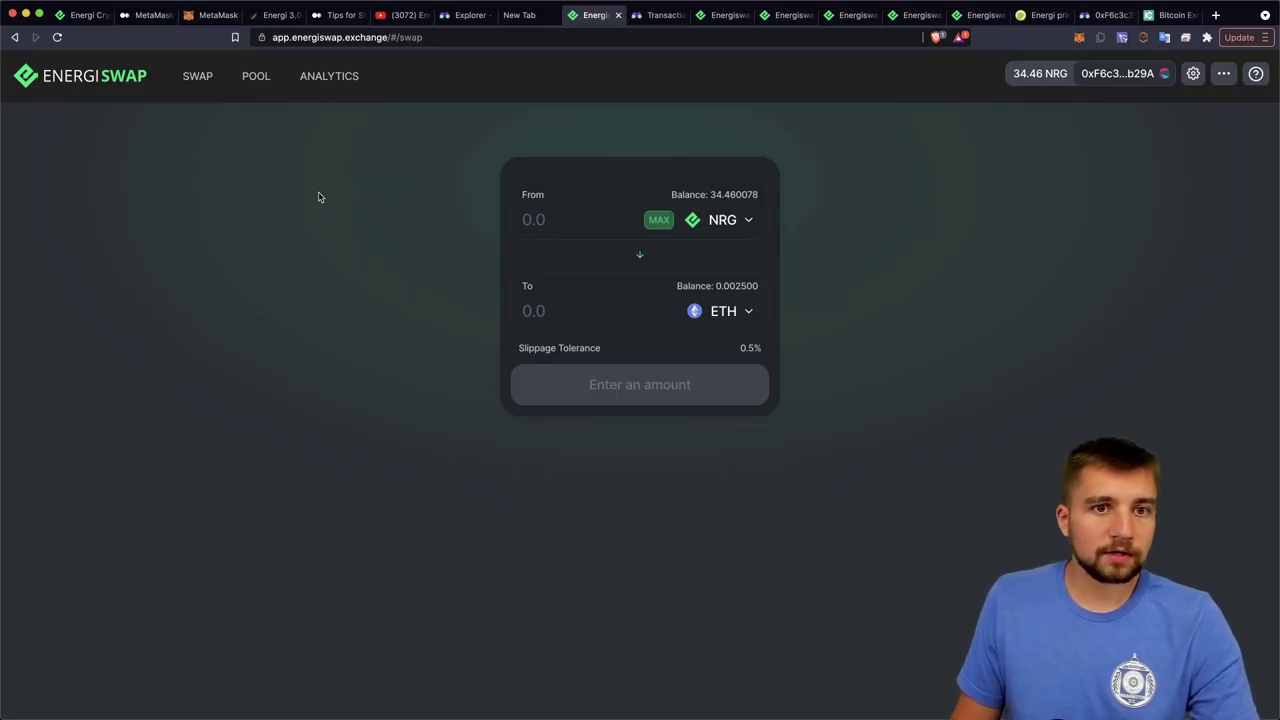
On the Pool page, begin adding NRG liquidity and pick ETH as the pair token.
left_click(257, 77)
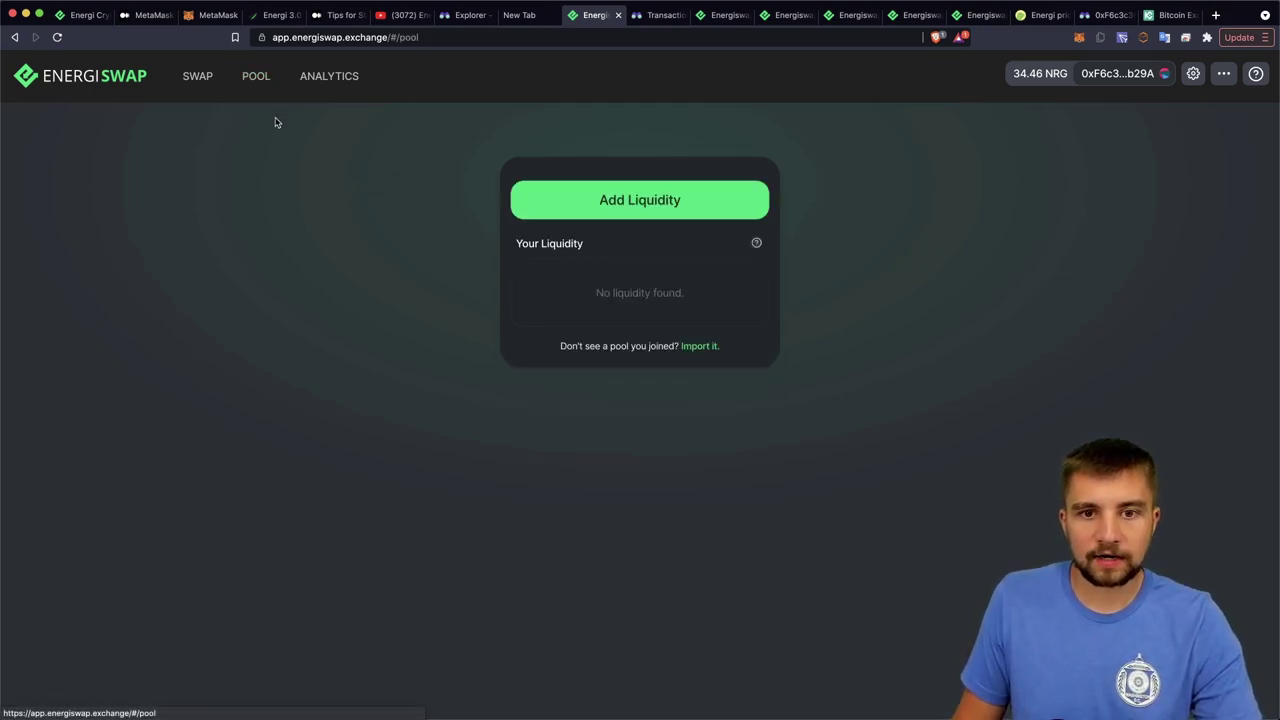
left_click(634, 200)
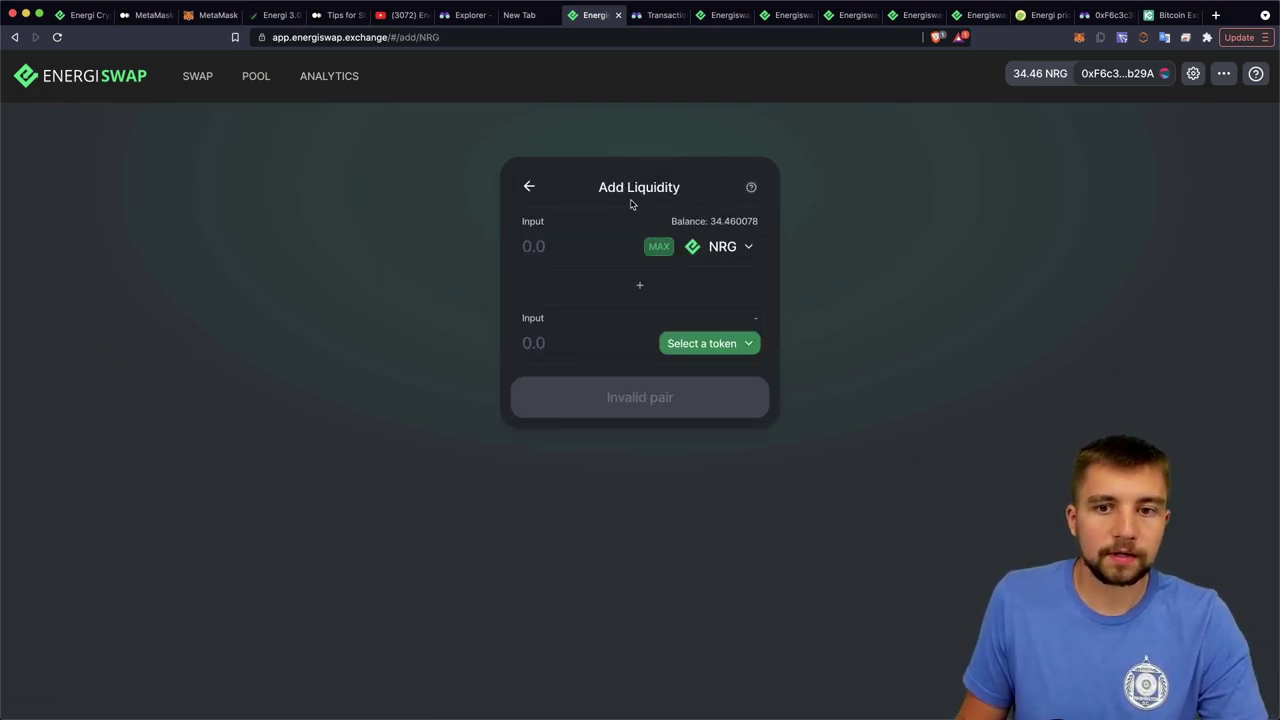
left_click(697, 340)
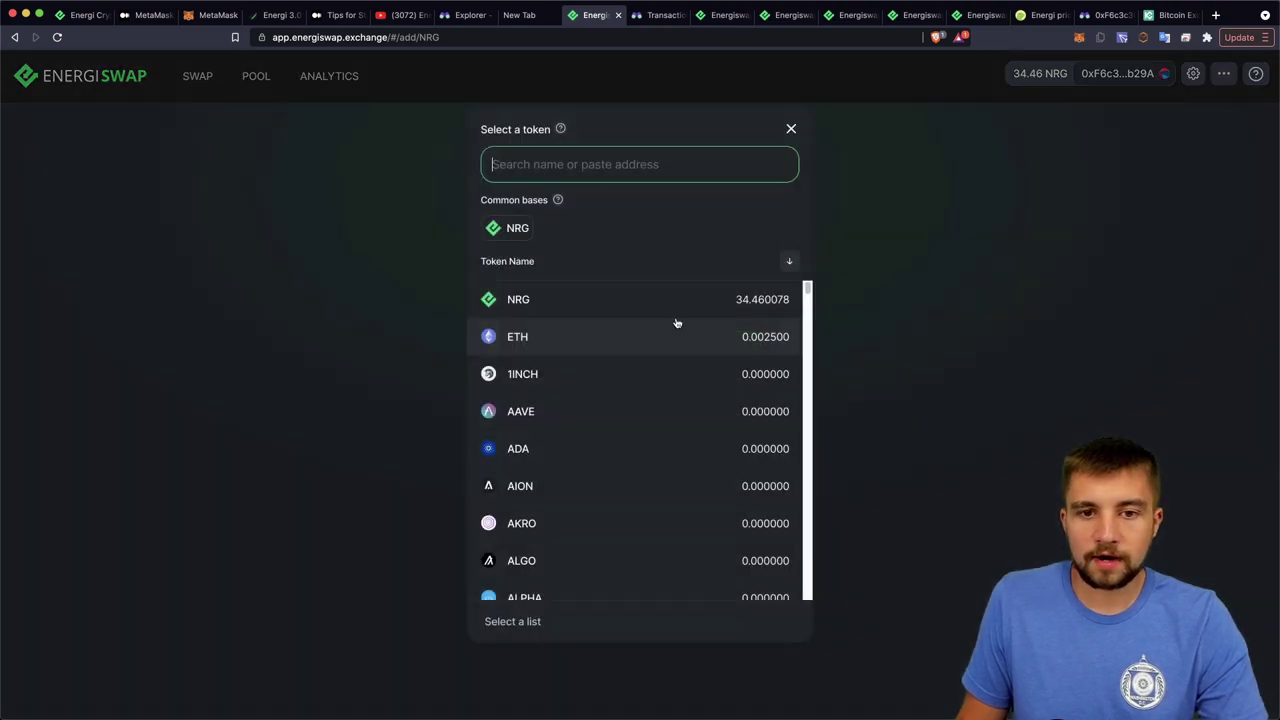
left_click(612, 336)
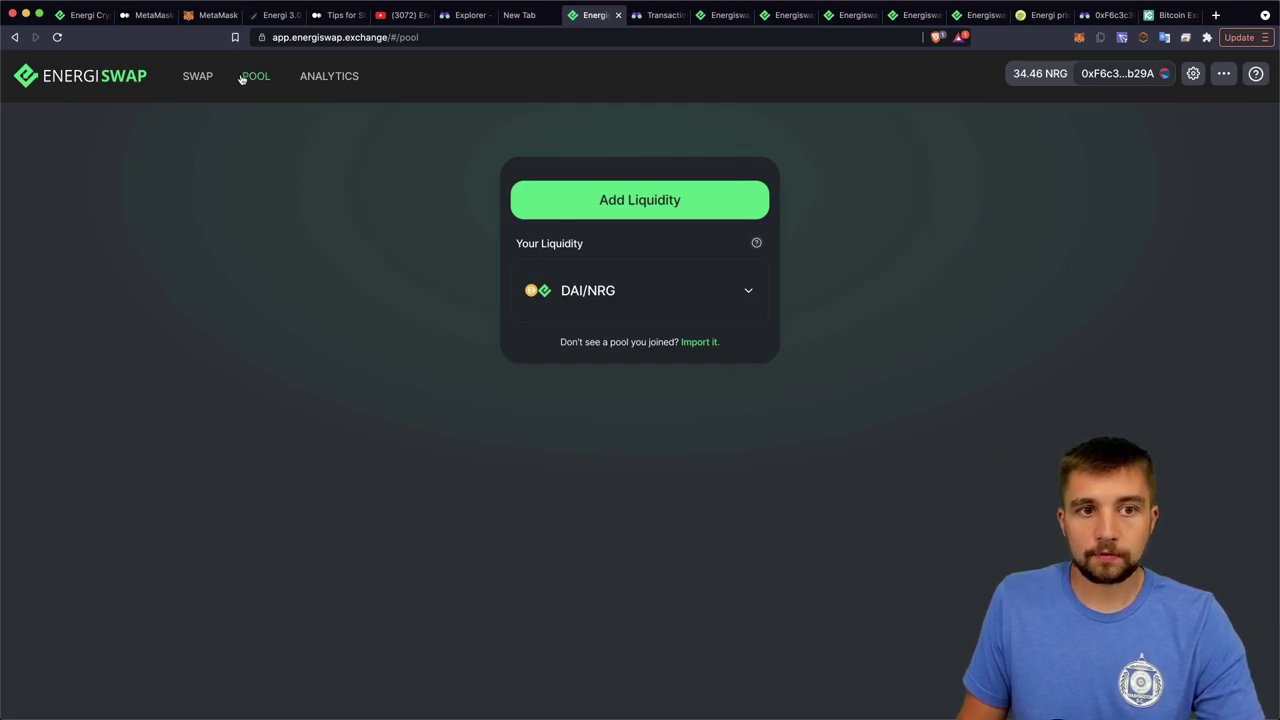
Start adding liquidity with NRG, pairing it with ETH at the full 0.0025 ETH balance.
left_click(580, 188)
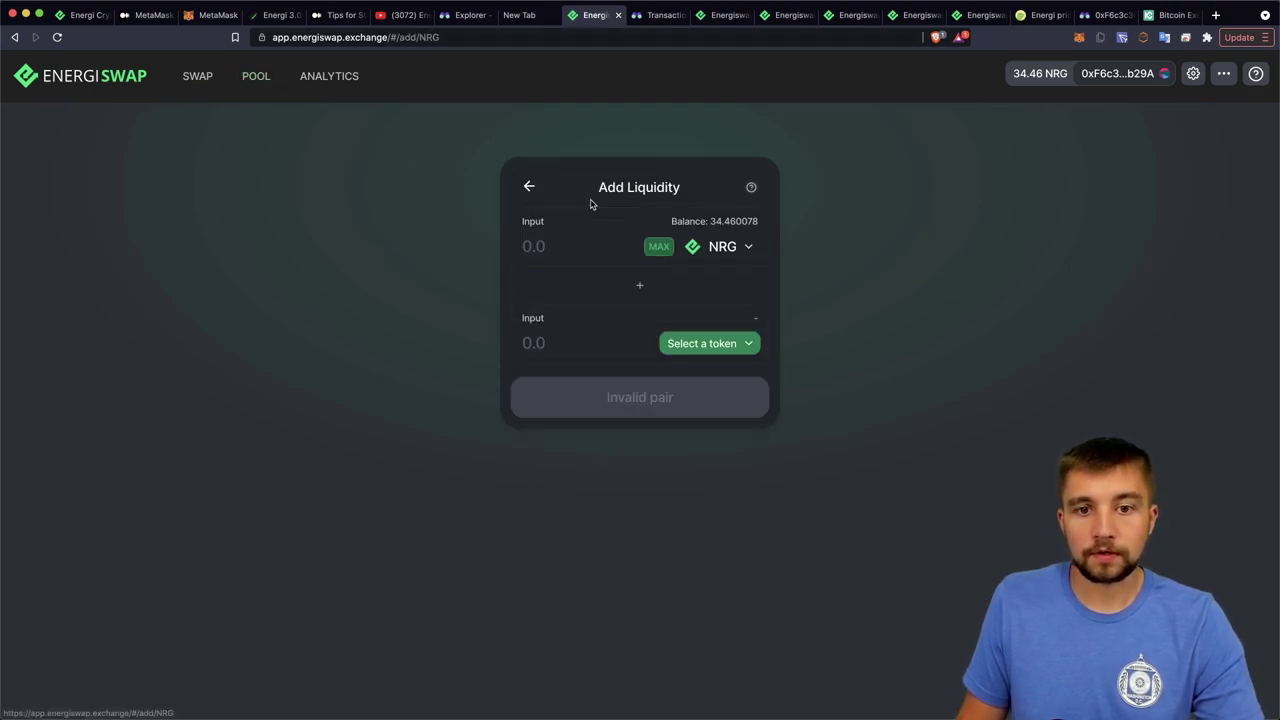
left_click(731, 345)
left_click(620, 333)
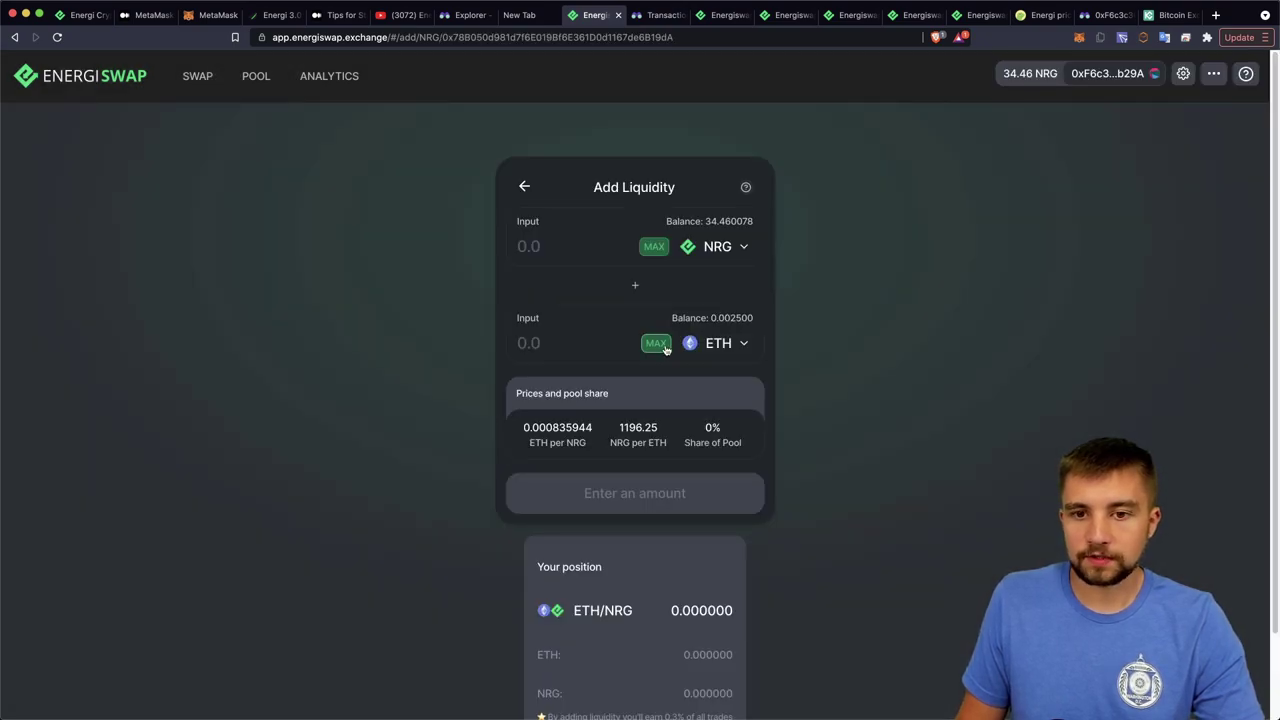
left_click(656, 344)
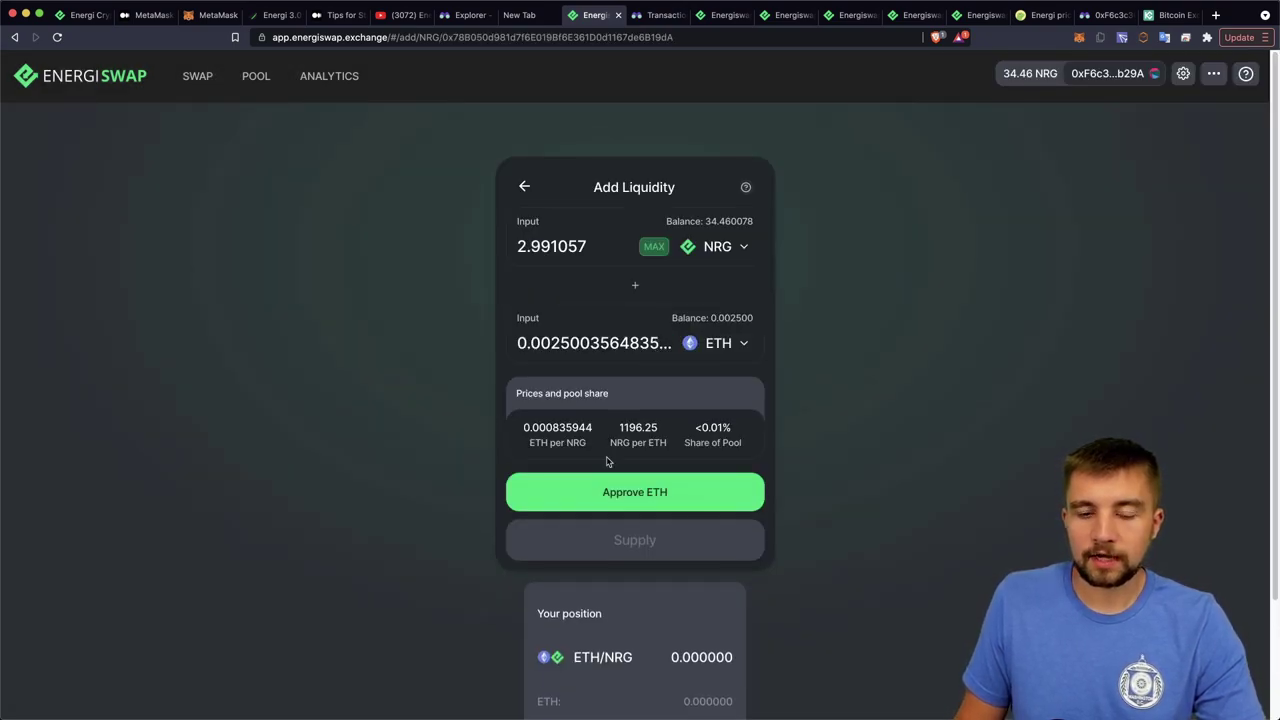
Approve Energiswap to spend ETH and confirm the approval in MetaMask.
left_click(700, 500)
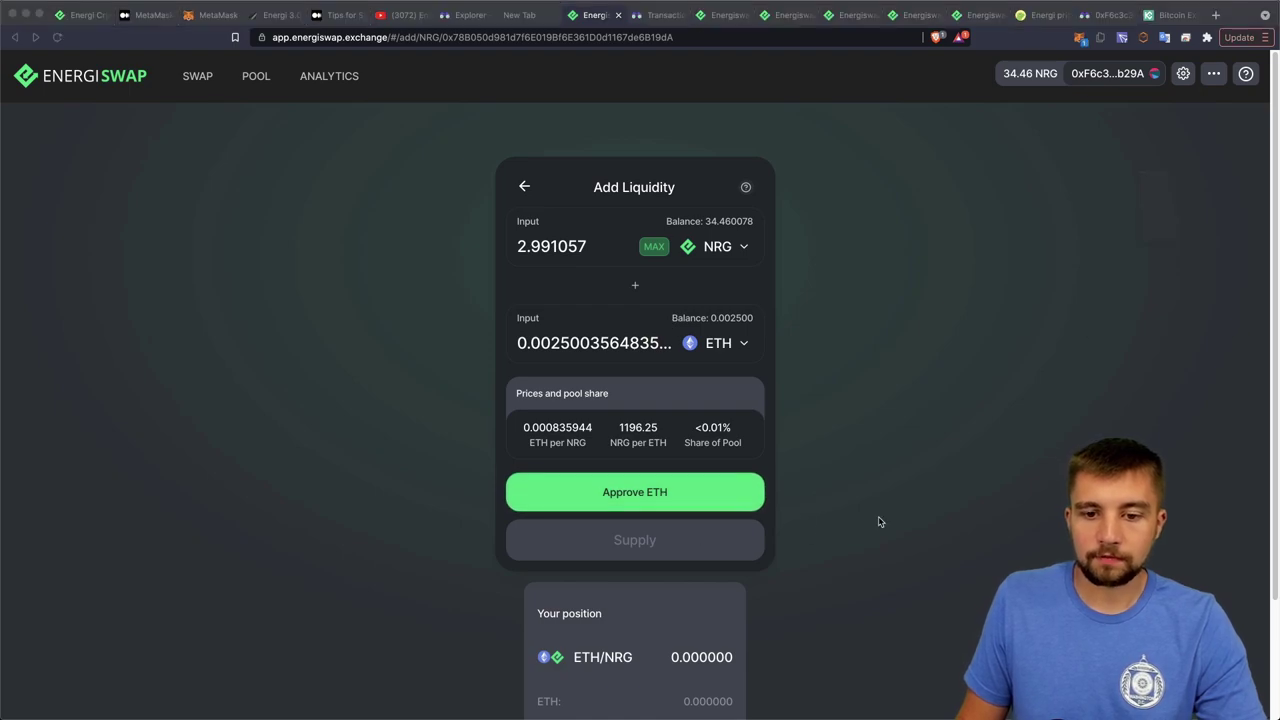
scroll(1217, 374, "down", 2)
left_click(1216, 377)
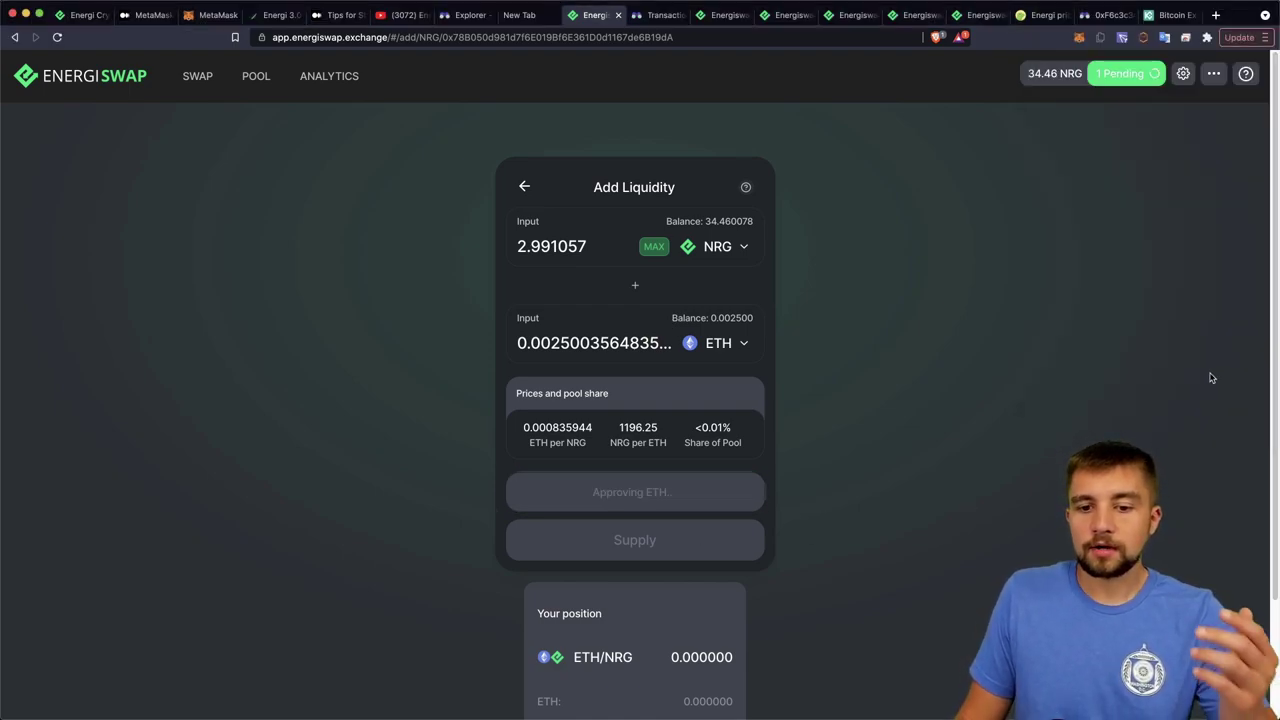
scroll(1210, 378, "down", 3)
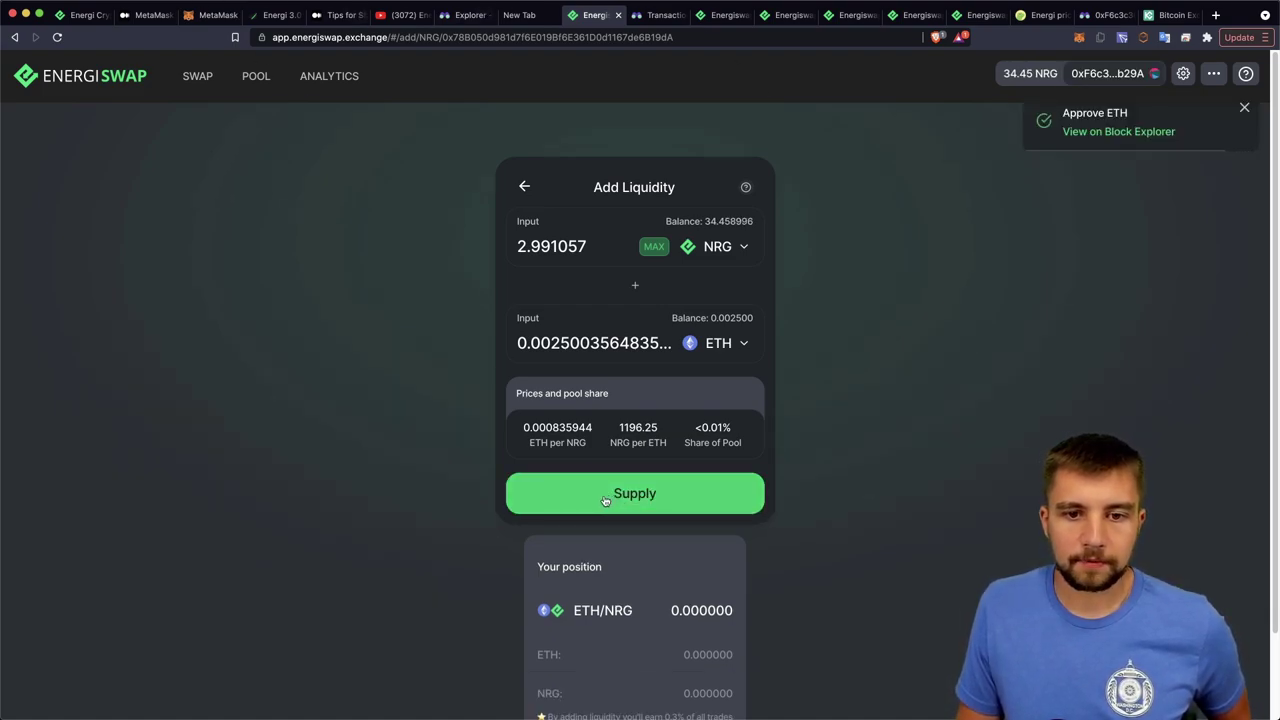
Supply 2.991057 NRG and 0.0025 ETH to the pool, confirming the deposit in MetaMask.
left_click(652, 248)
left_click(655, 343)
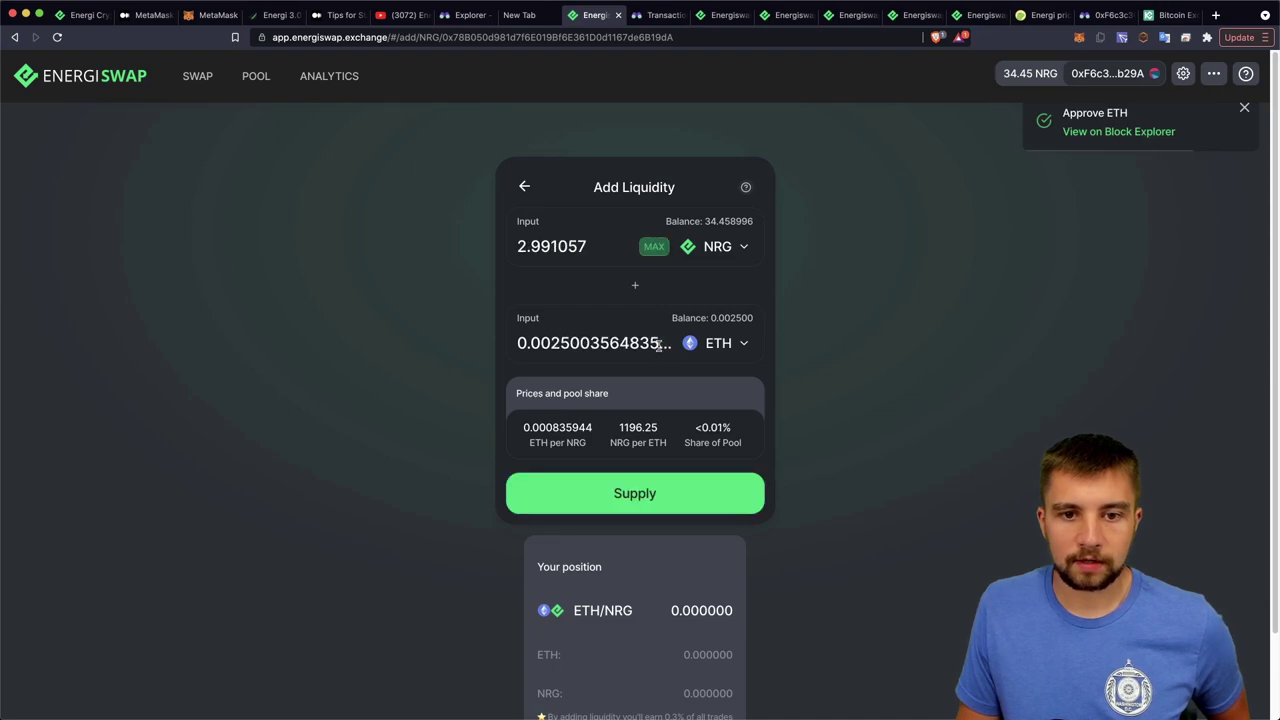
left_click(662, 497)
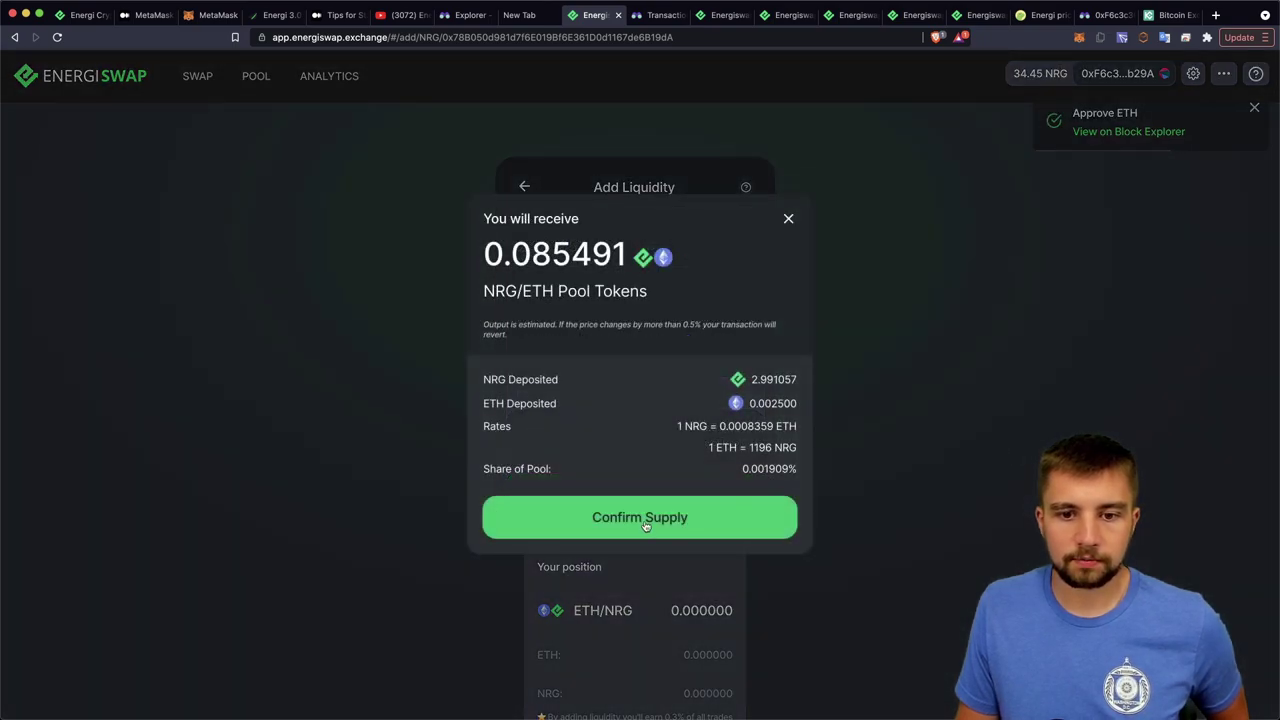
left_click(737, 529)
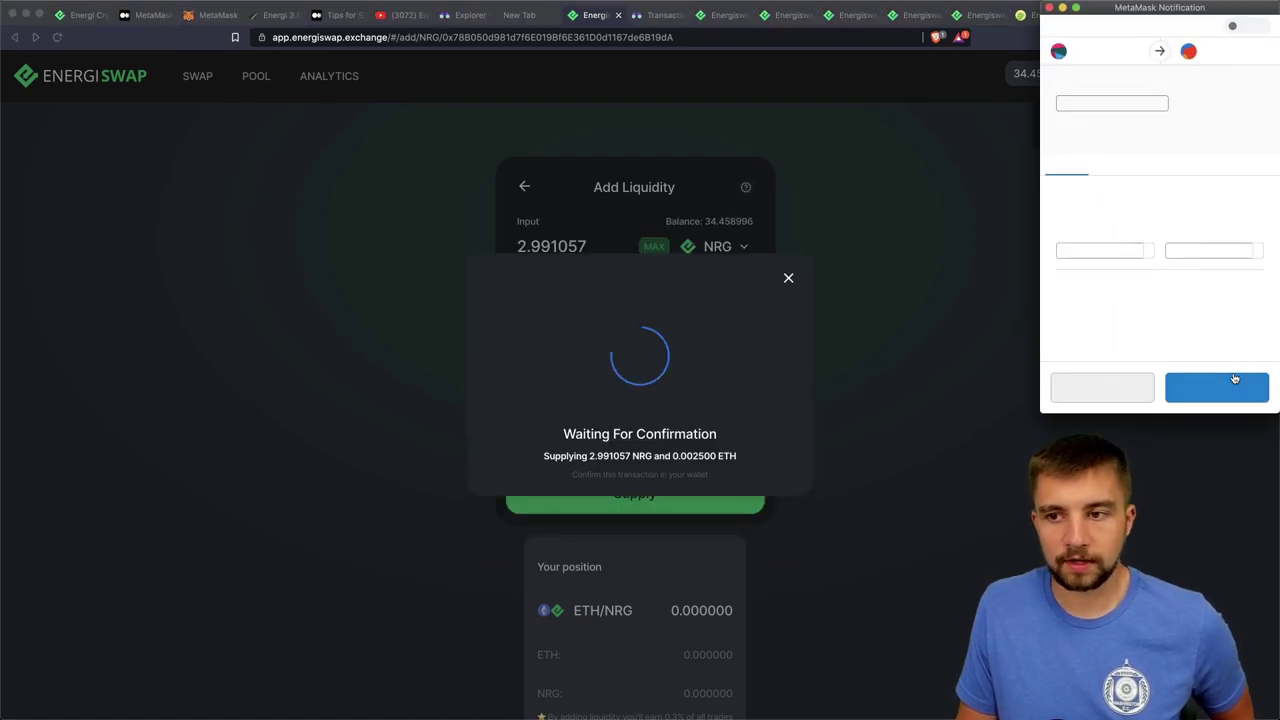
left_click(1217, 389)
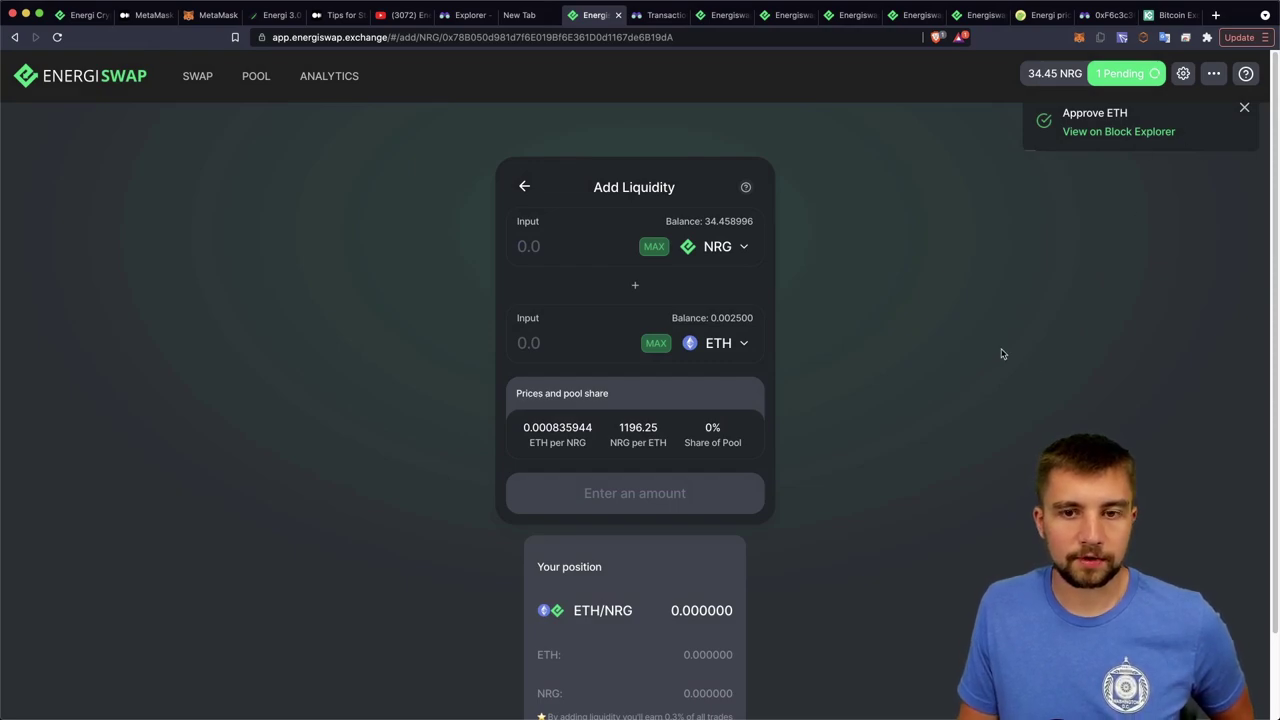
scroll(984, 177, "down", 2)
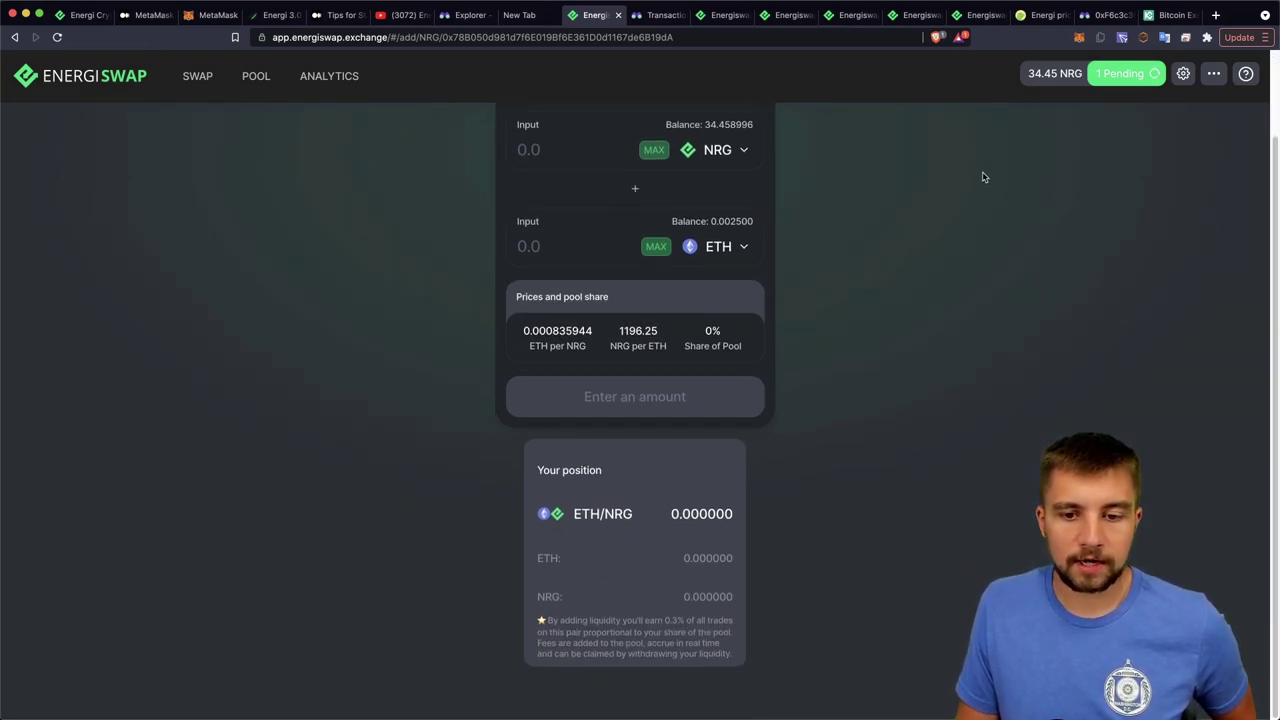
scroll(375, 280, "up", 2)
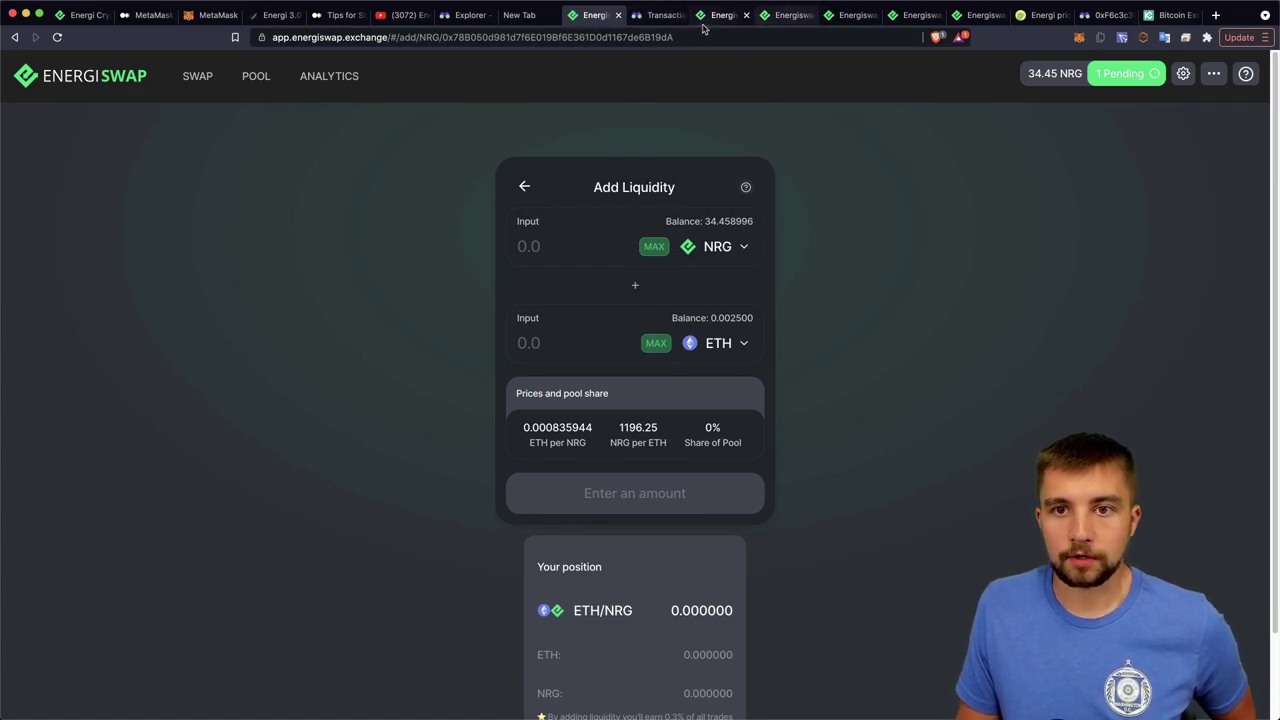
Check the other Energiswap tabs, then open the Pool page listing ETH/NRG and DAI/NRG.
left_click(718, 15)
left_click(788, 15)
left_click(594, 15)
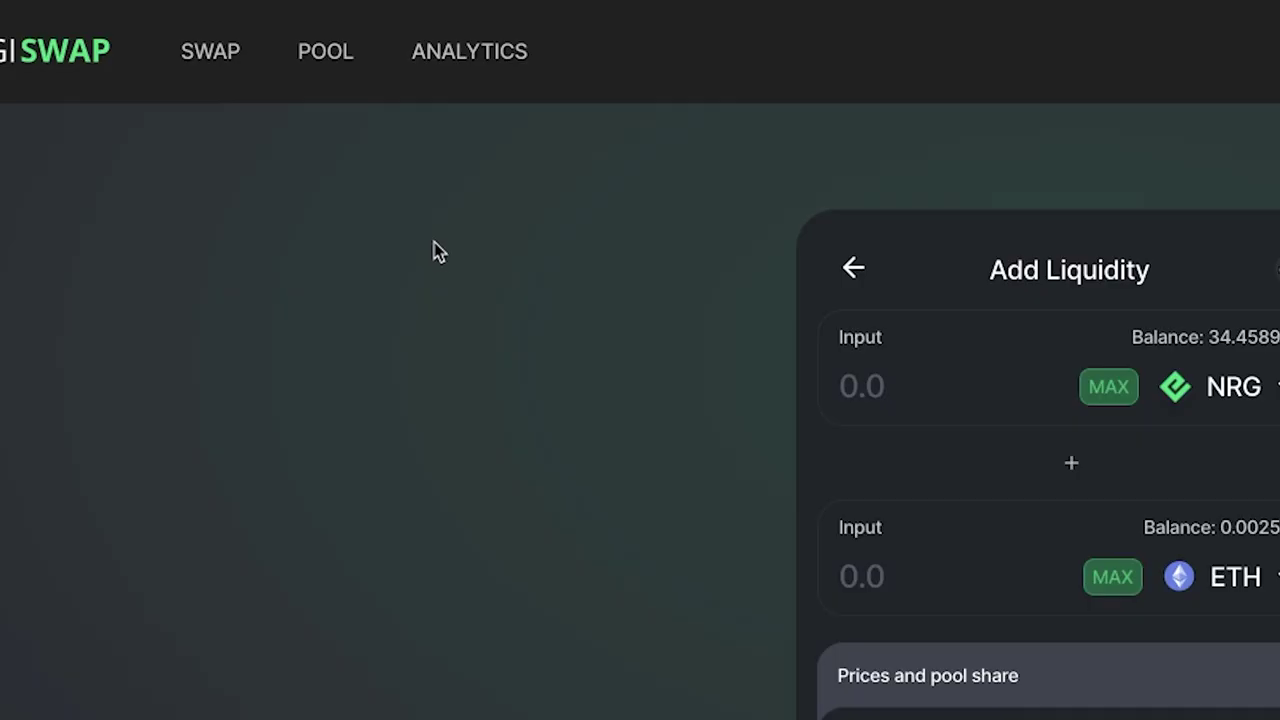
left_click(332, 56)
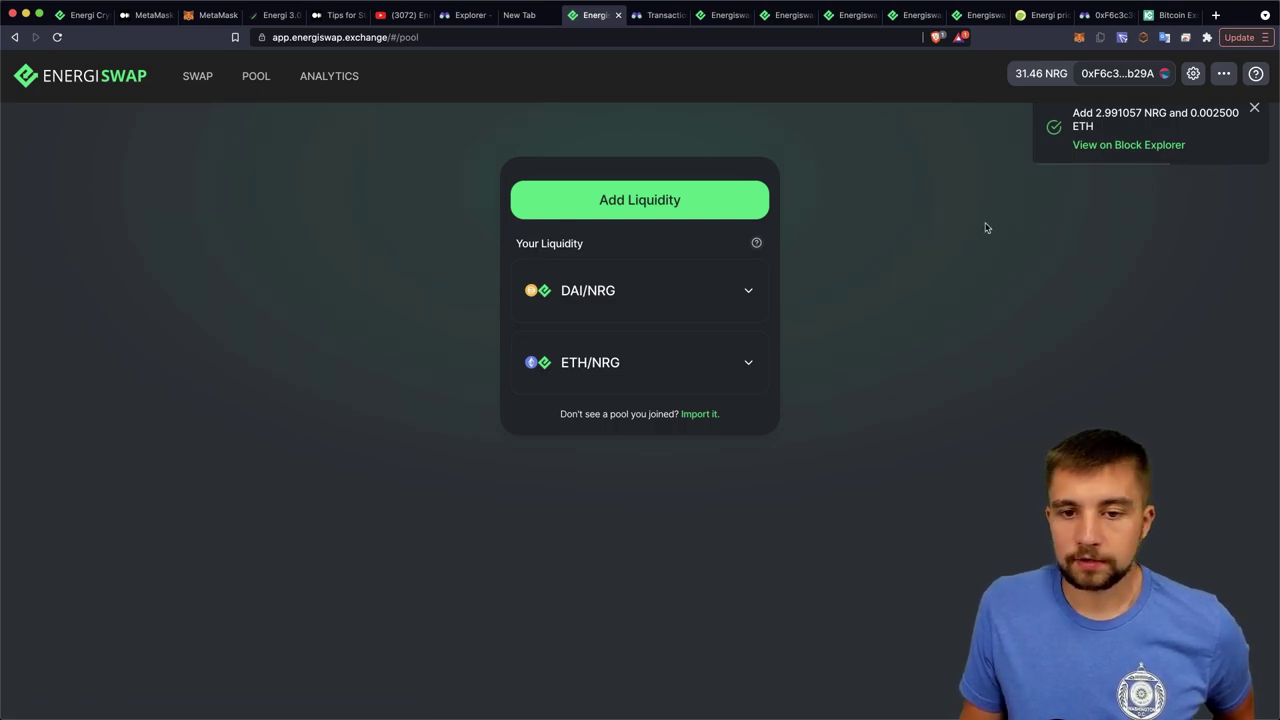
Expand the ETH/NRG position (0.085491 pool tokens), then switch to the analytics overview tab.
left_click(725, 376)
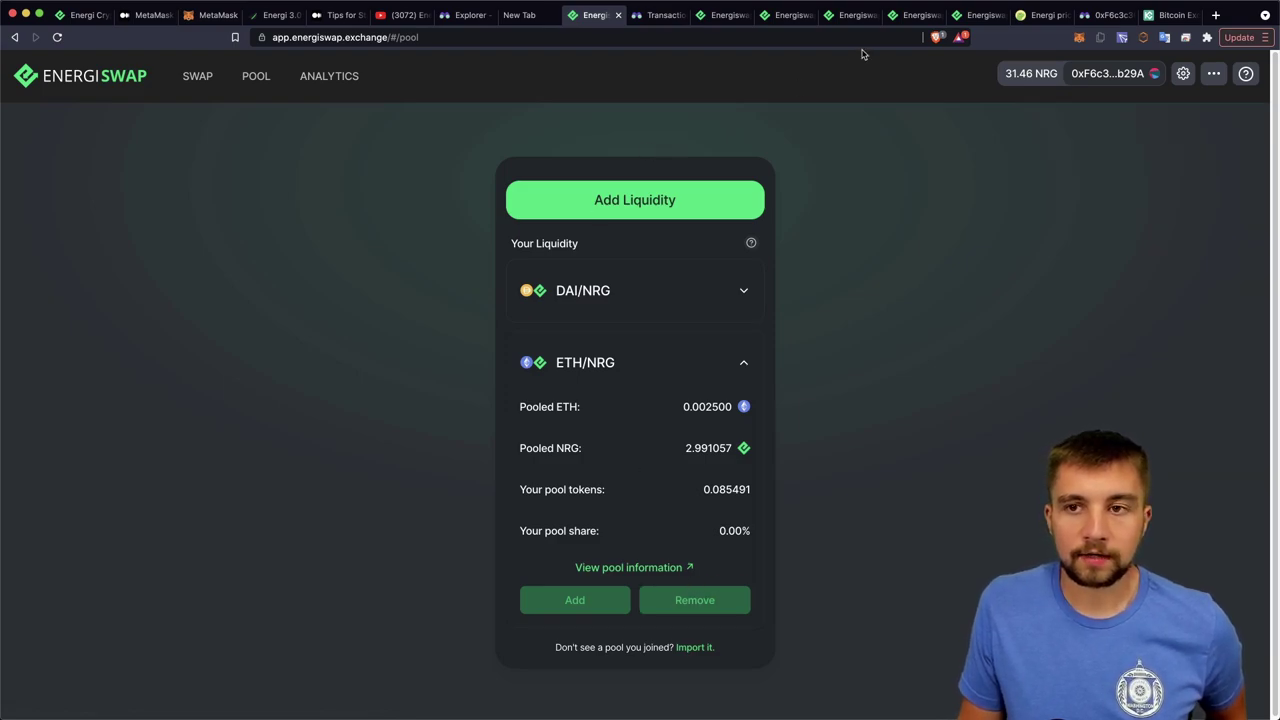
left_click(978, 15)
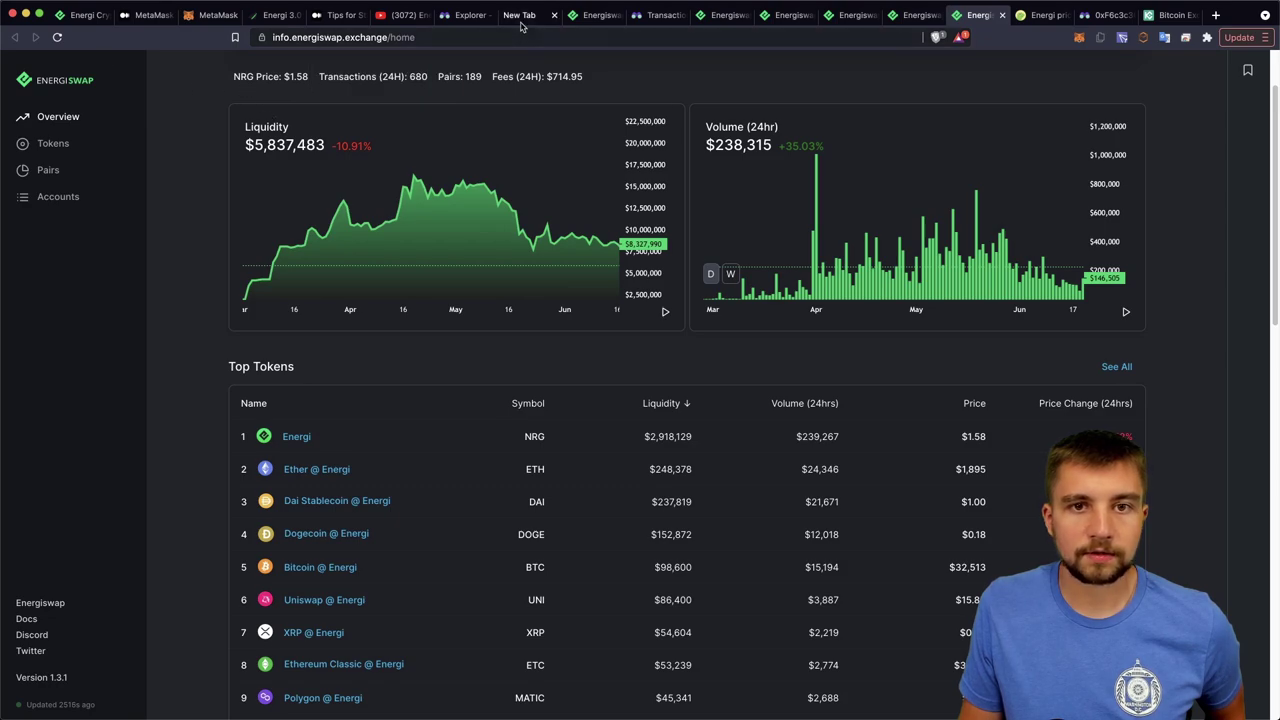
Open Energiswap Analytics' Accounts page and load the details for the pasted wallet address.
left_click(583, 17)
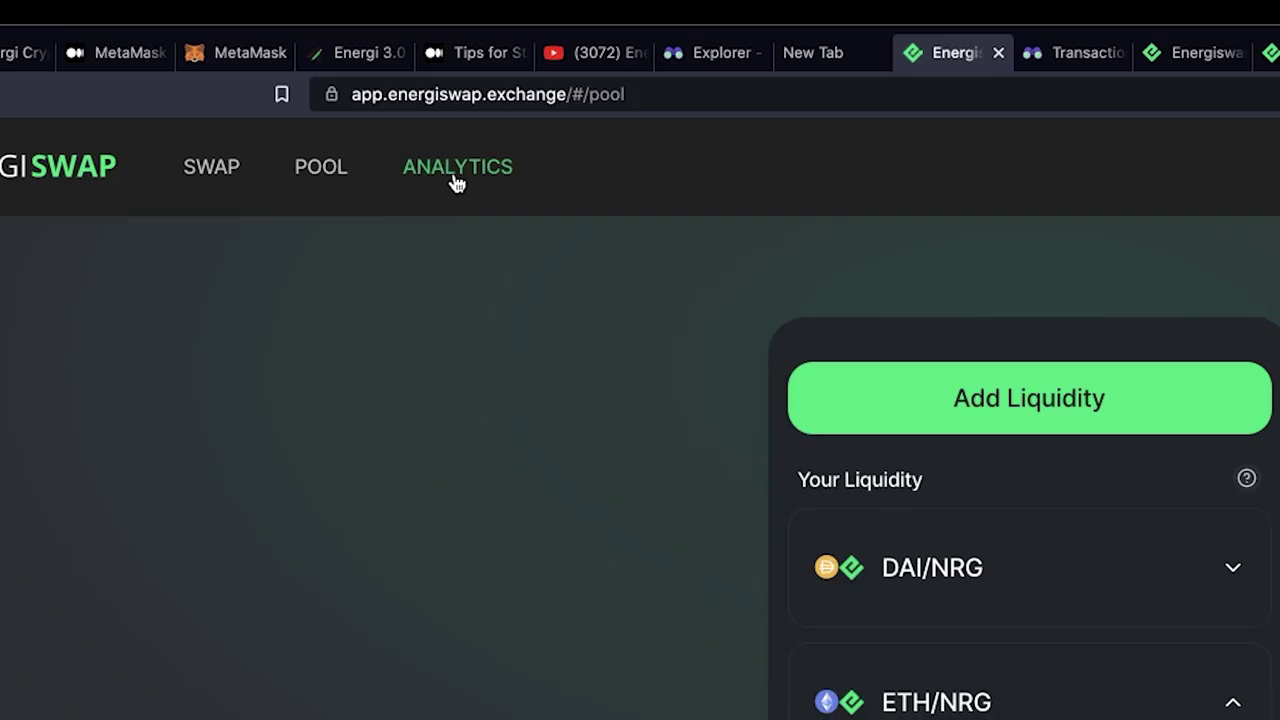
left_click(457, 183)
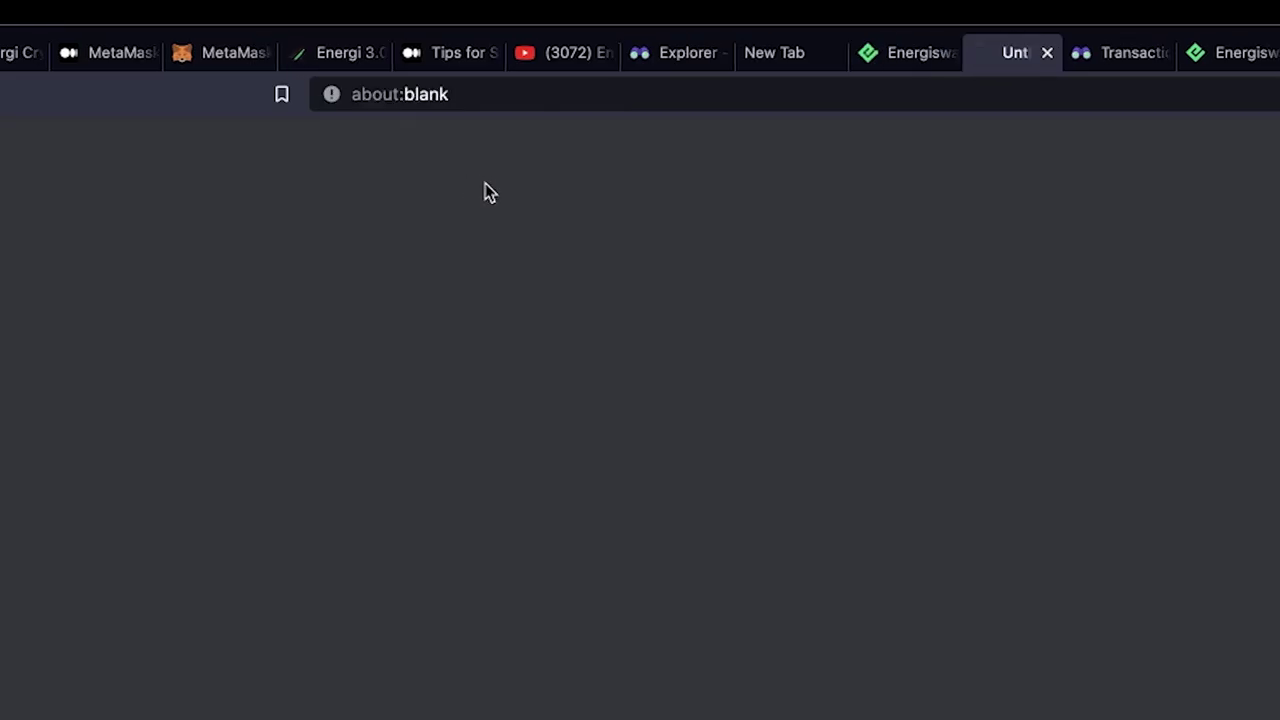
left_click(65, 197)
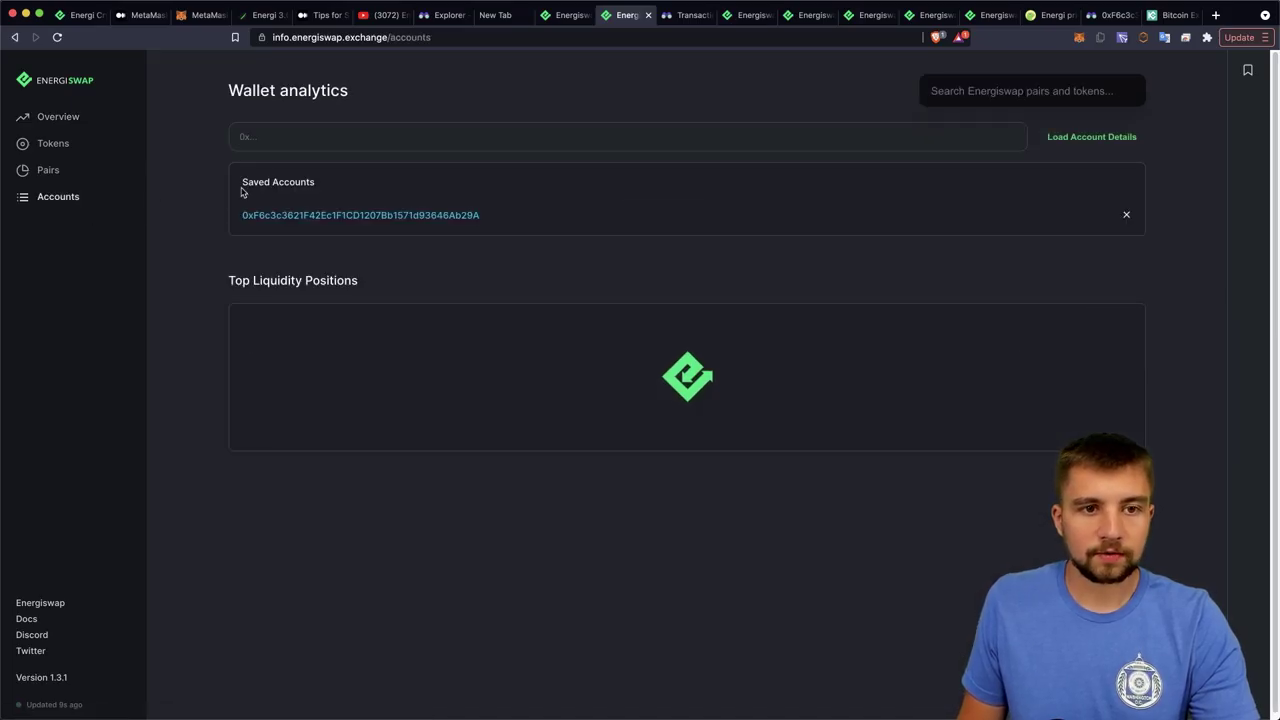
left_click(270, 134)
type("0xF6c3c3621F42Ec1F1CD1207Bb1571d93646Ab29A")
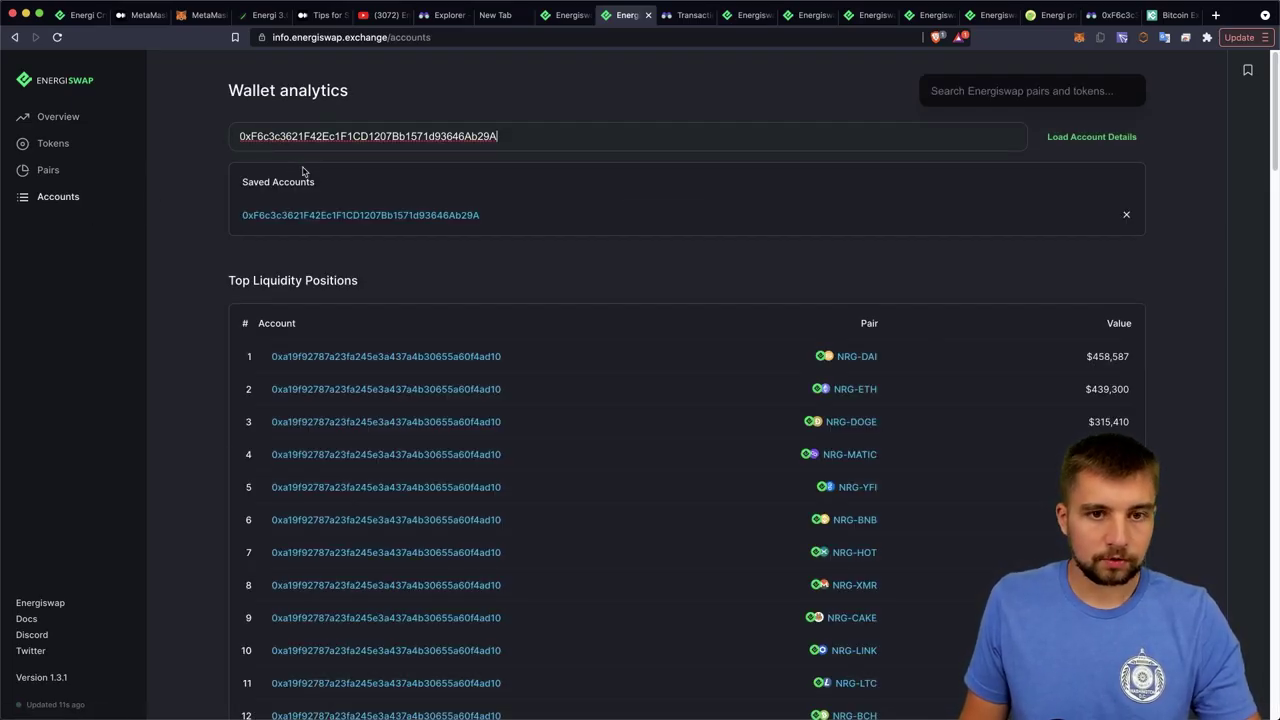
left_click(1091, 137)
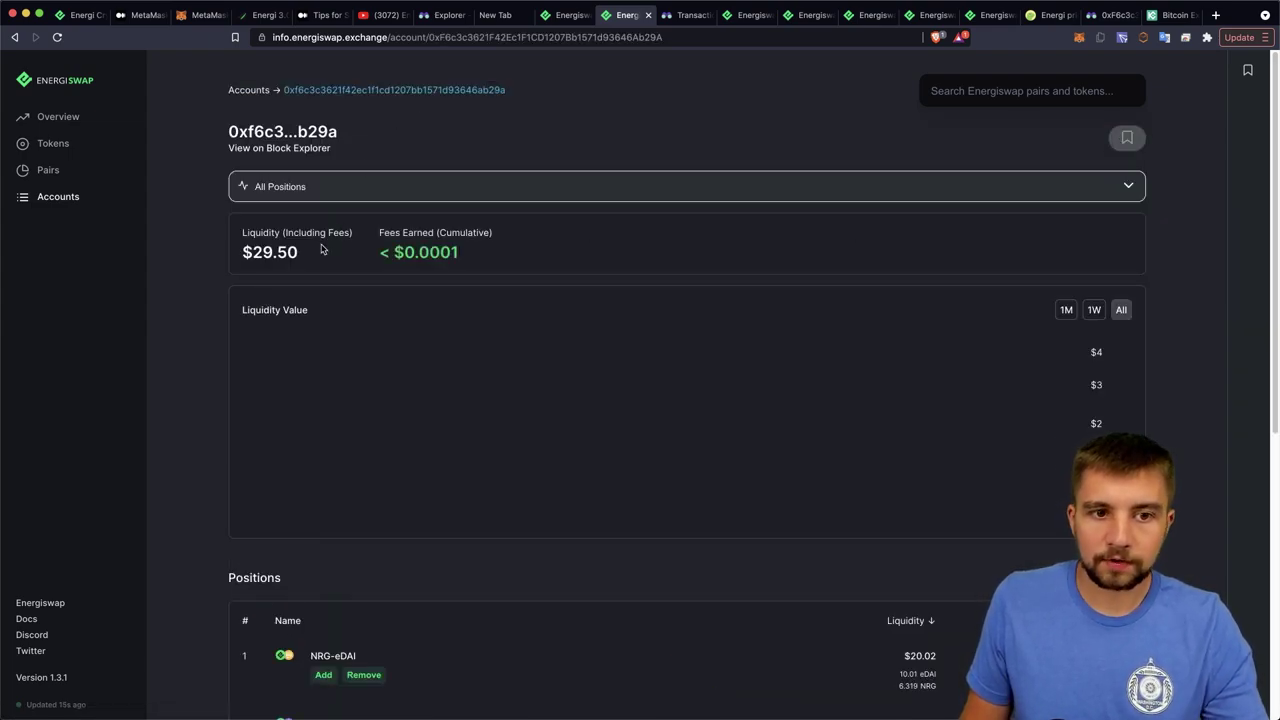
Review the wallet's fees earned and positions: NRG-eDAI $20.02 and NRG-eETH $9.48.
scroll(237, 297, "down", 5)
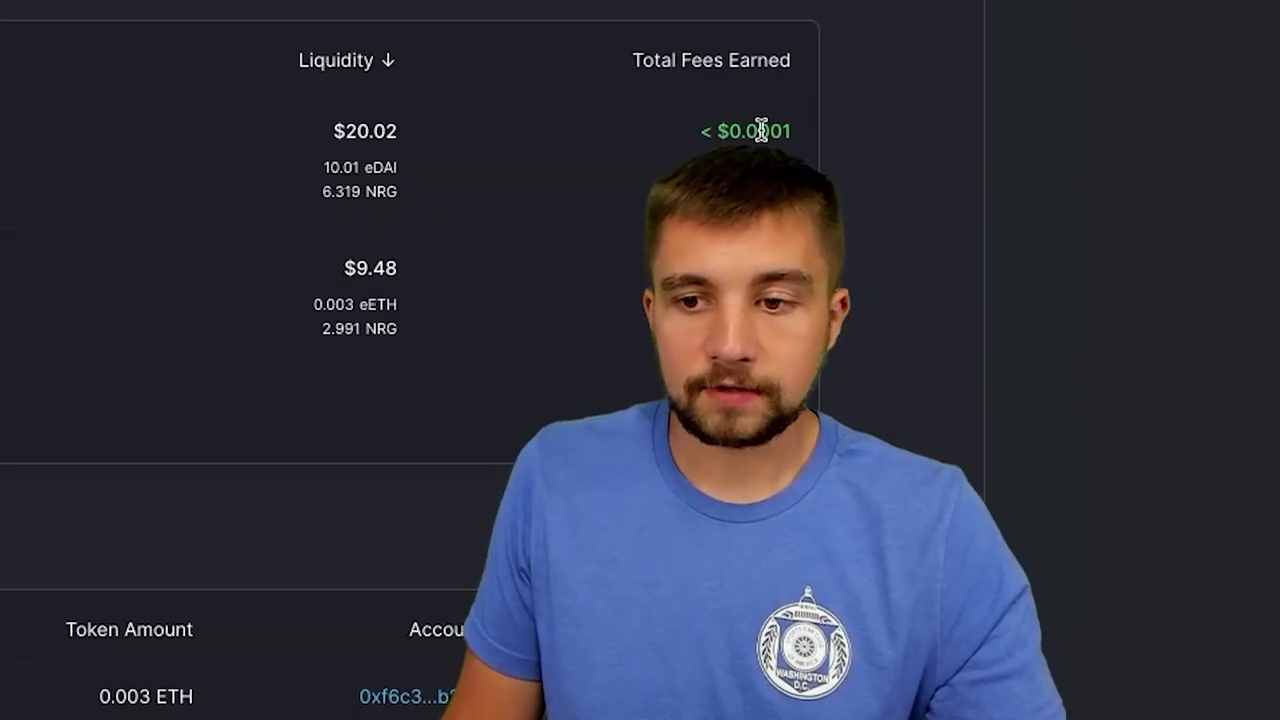
double_click(763, 130)
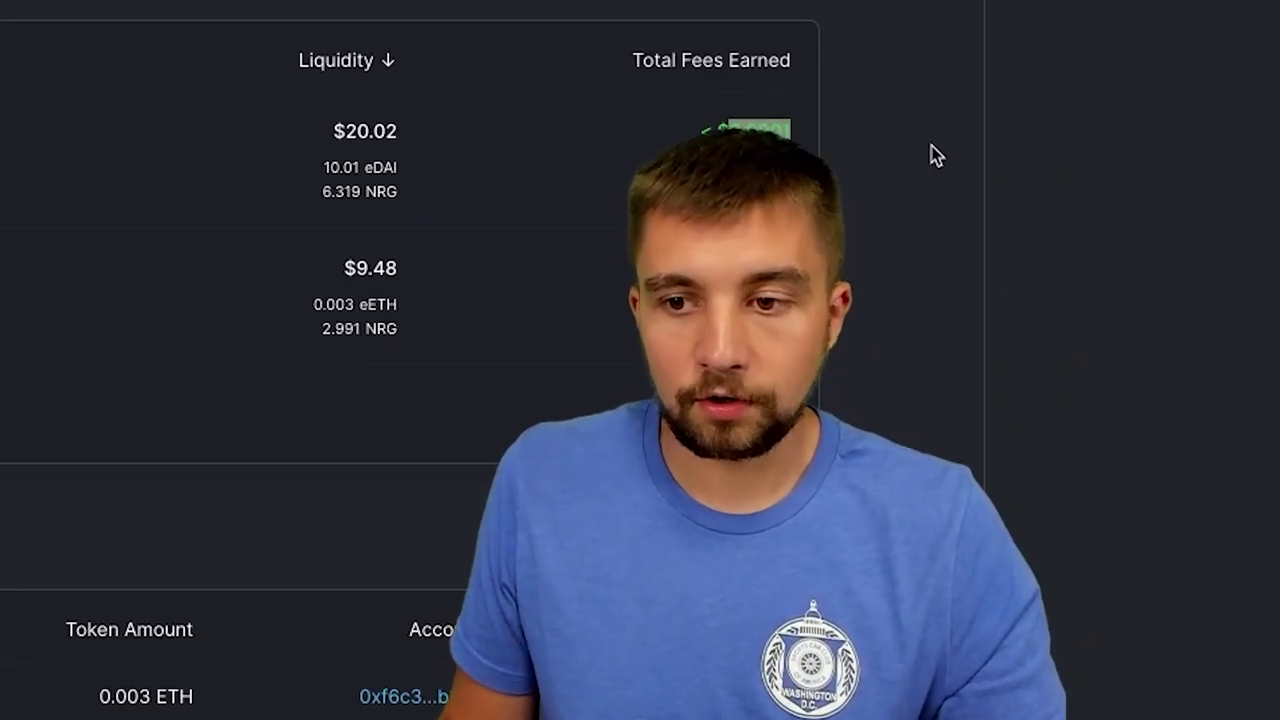
double_click(380, 132)
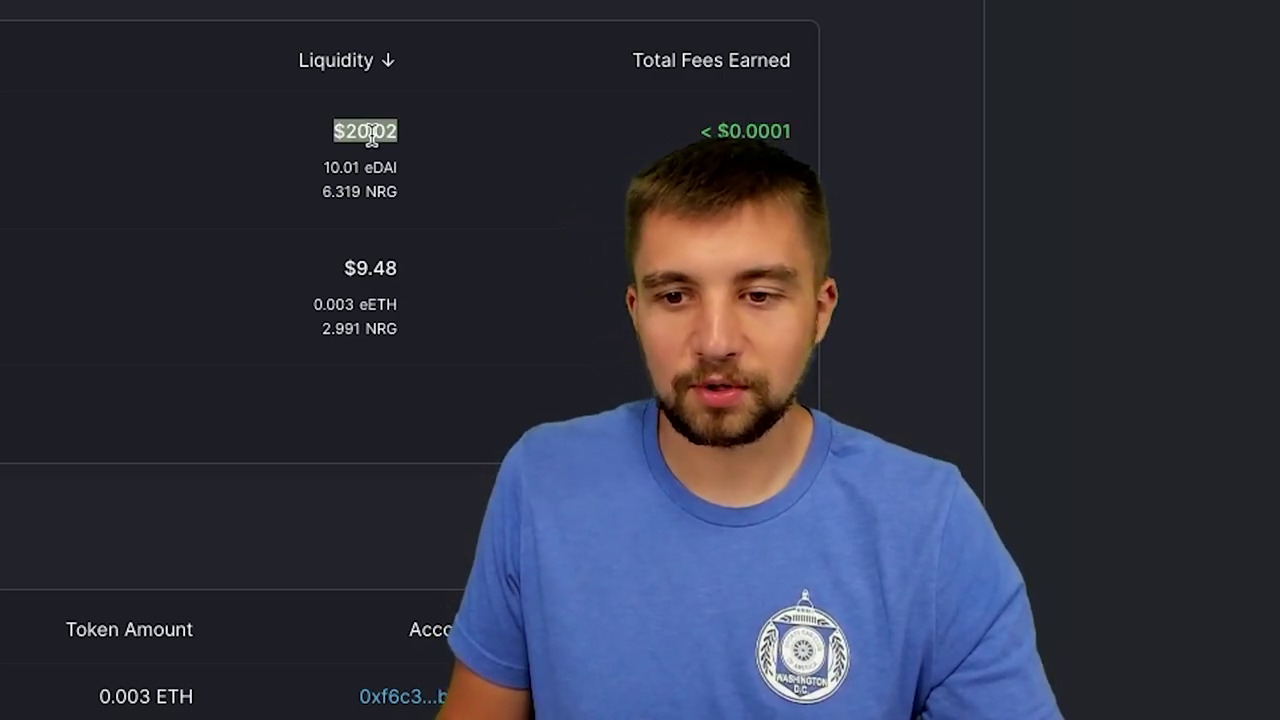
left_click(591, 309)
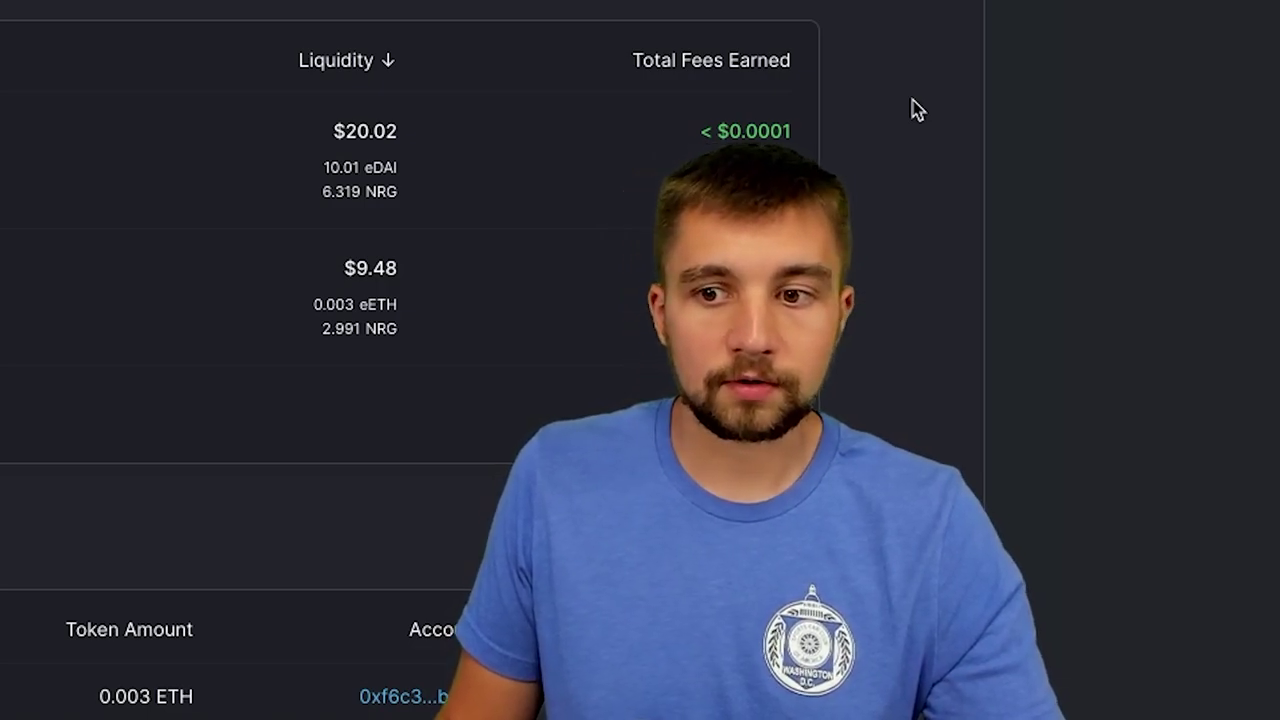
scroll(880, 92, "down", 3)
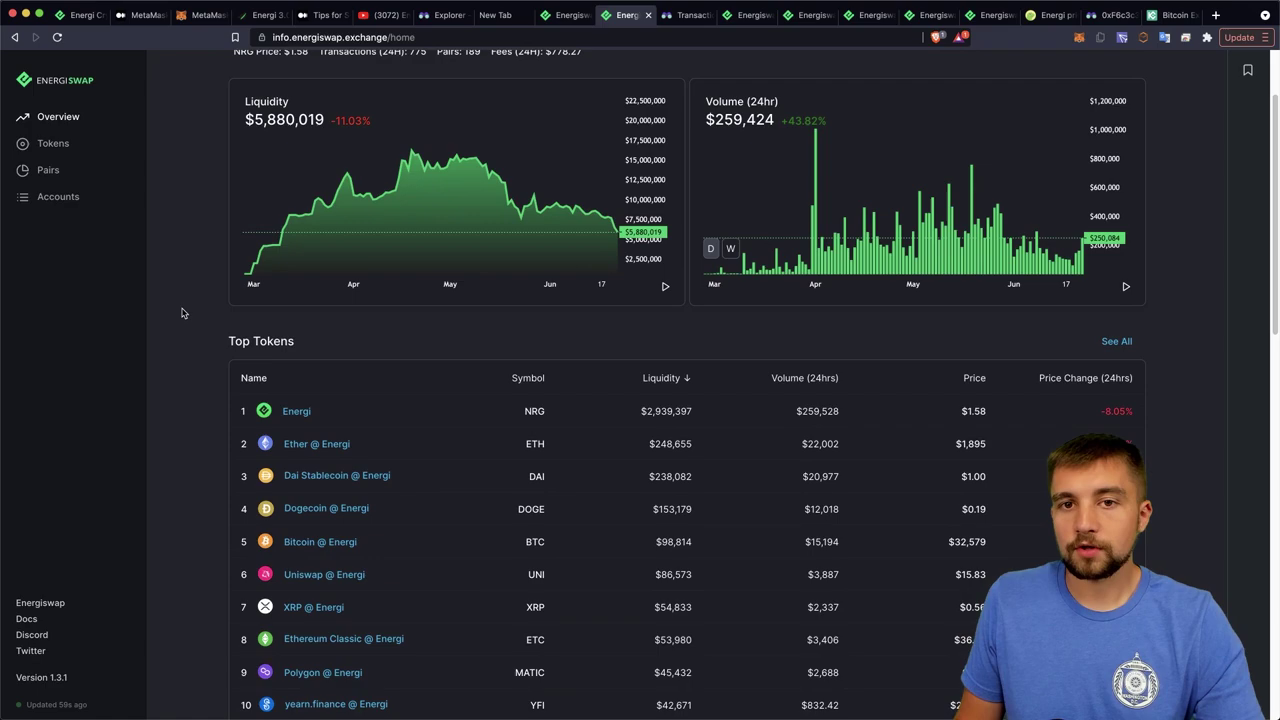
scroll(182, 313, "down", 1)
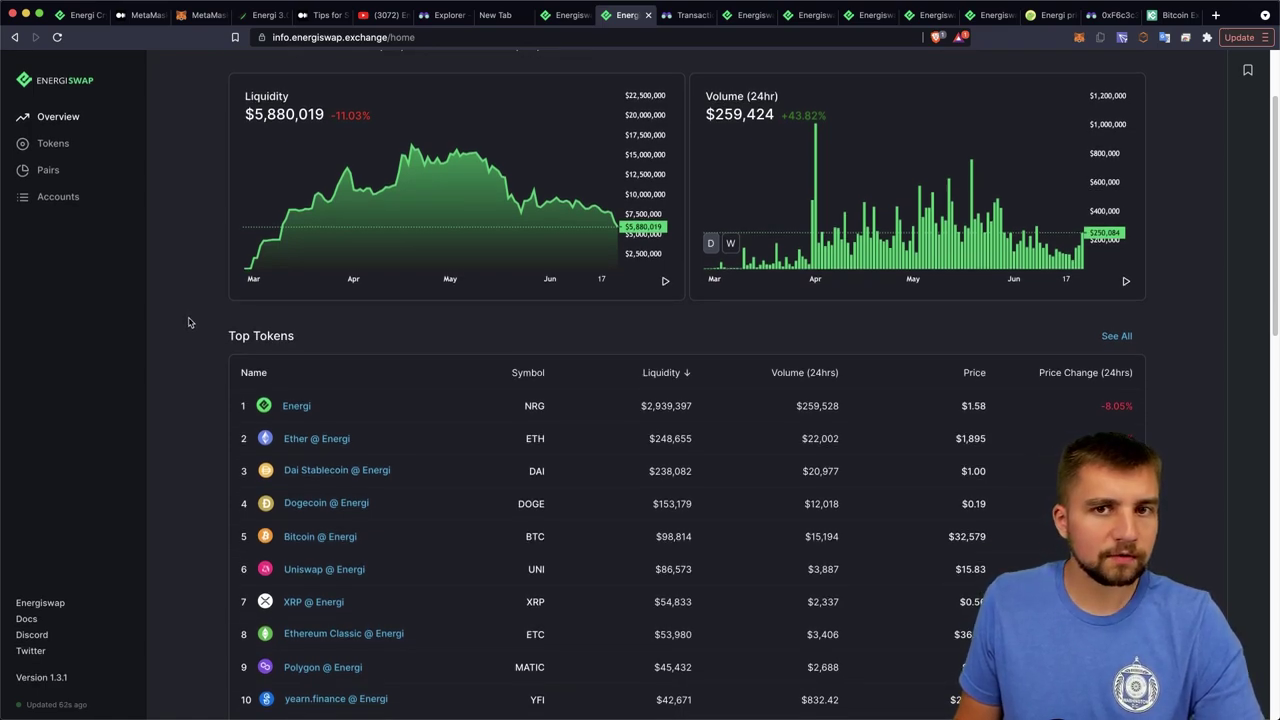
scroll(185, 320, "down", 1)
scroll(180, 318, "down", 2)
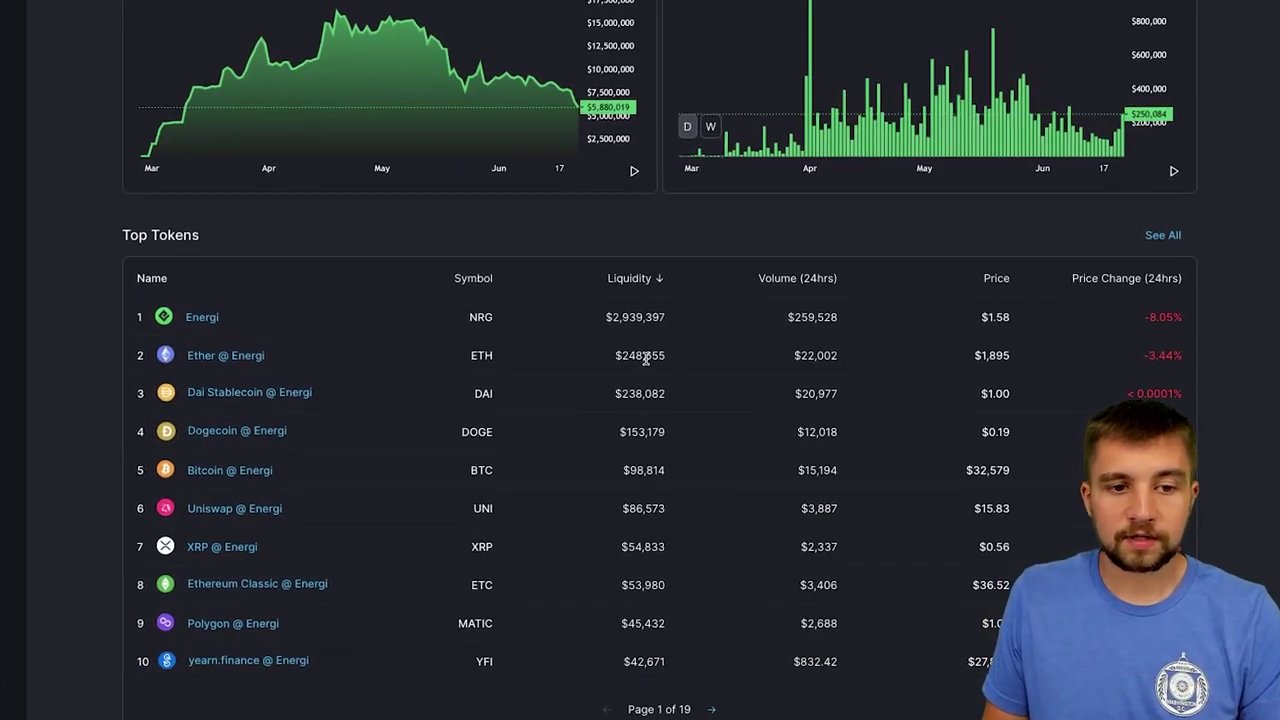
double_click(611, 297)
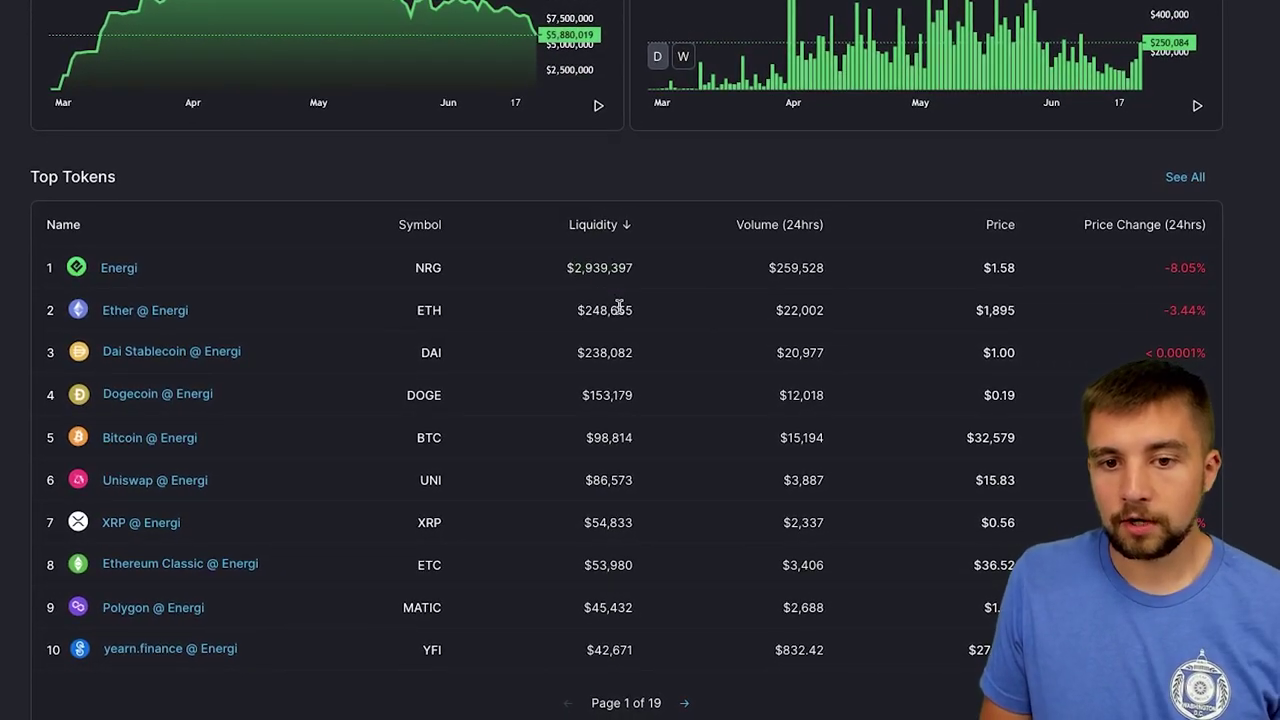
double_click(621, 310)
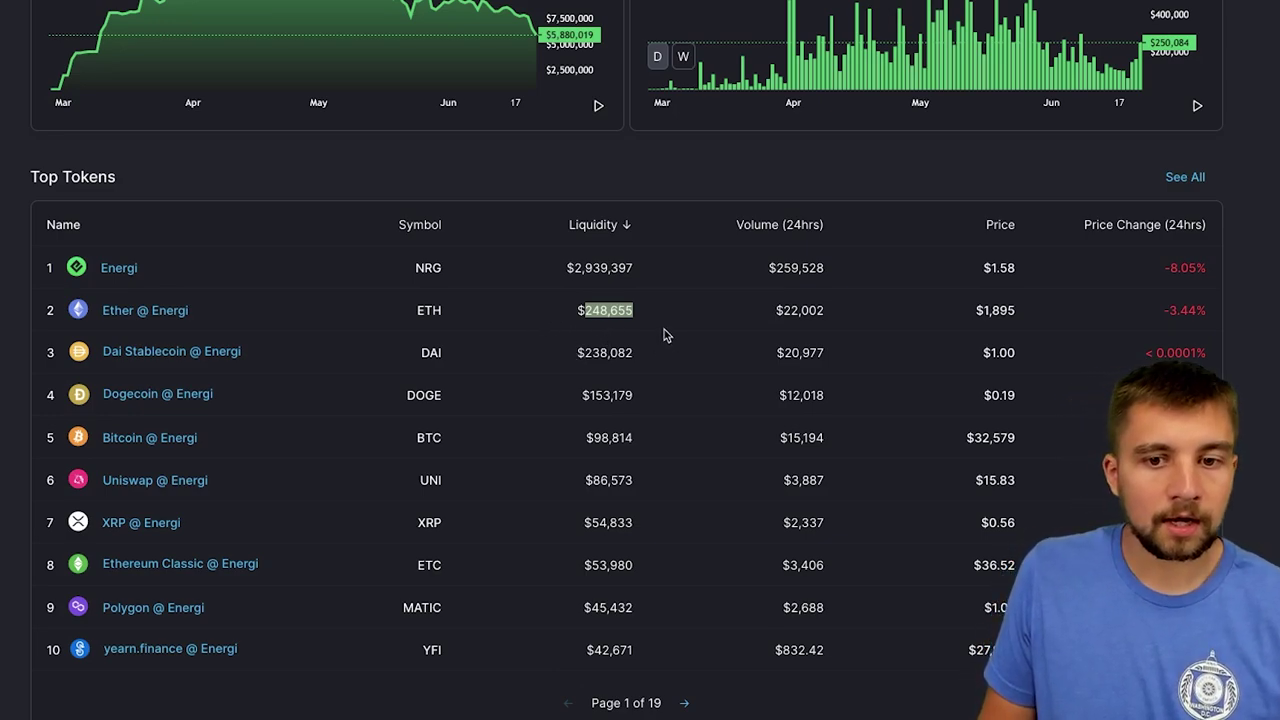
double_click(791, 310)
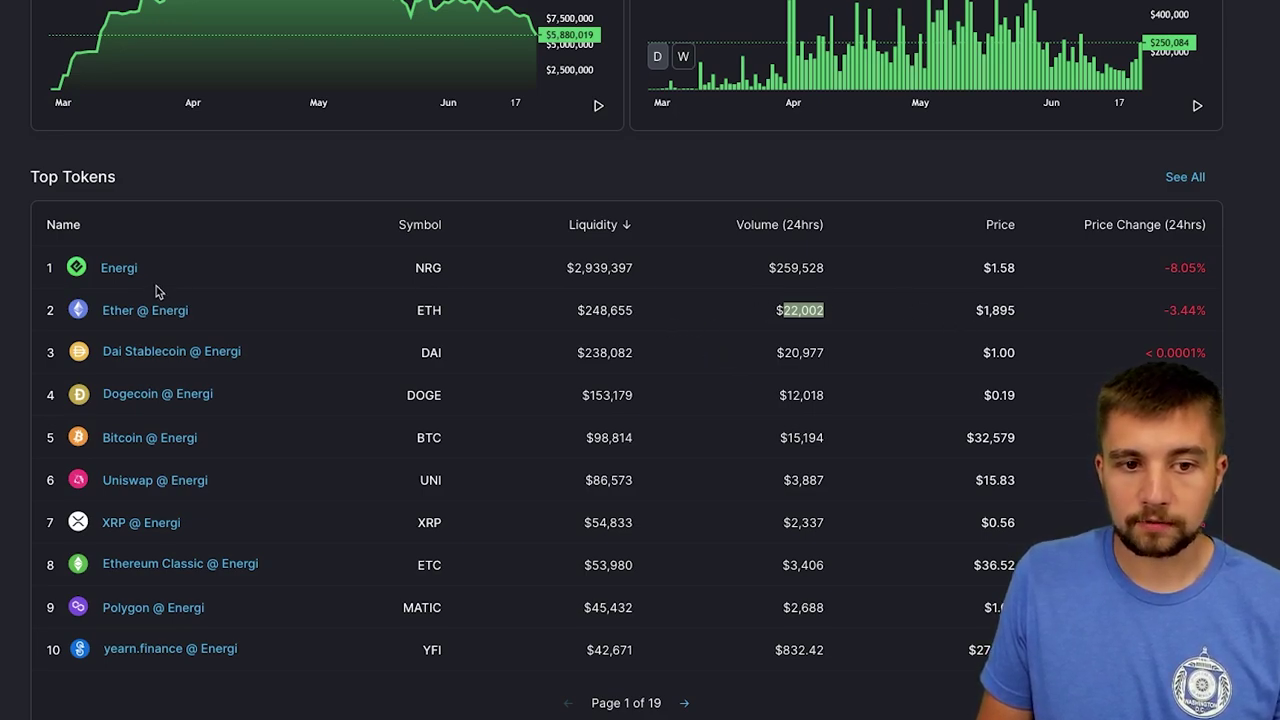
Open the Ether @ Energi token page from Top Tokens and highlight its 24-hour fees.
left_click(140, 311)
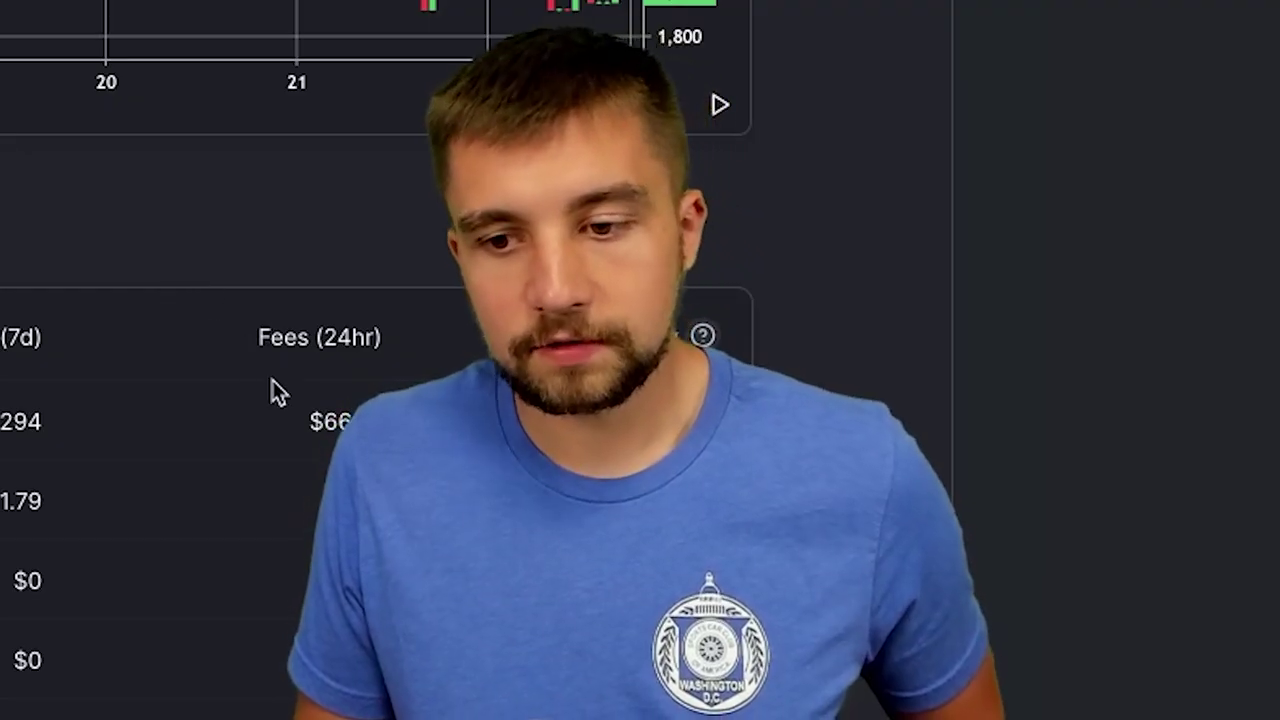
double_click(325, 418)
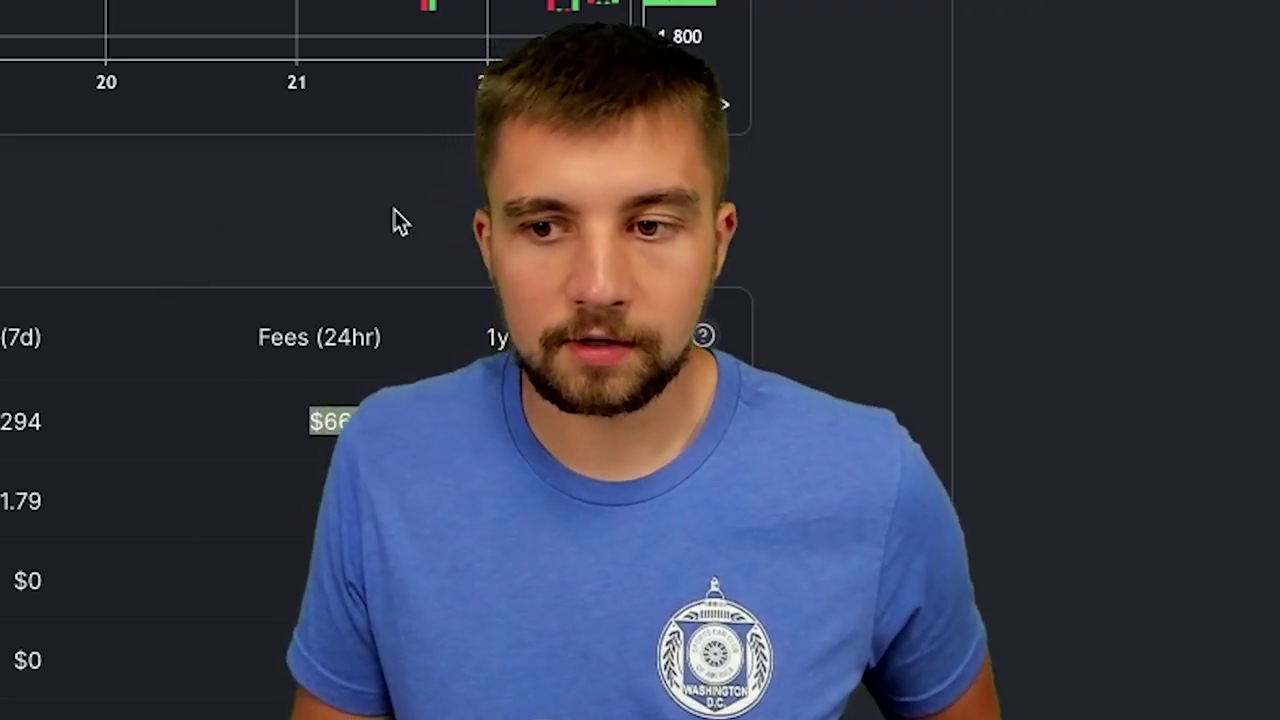